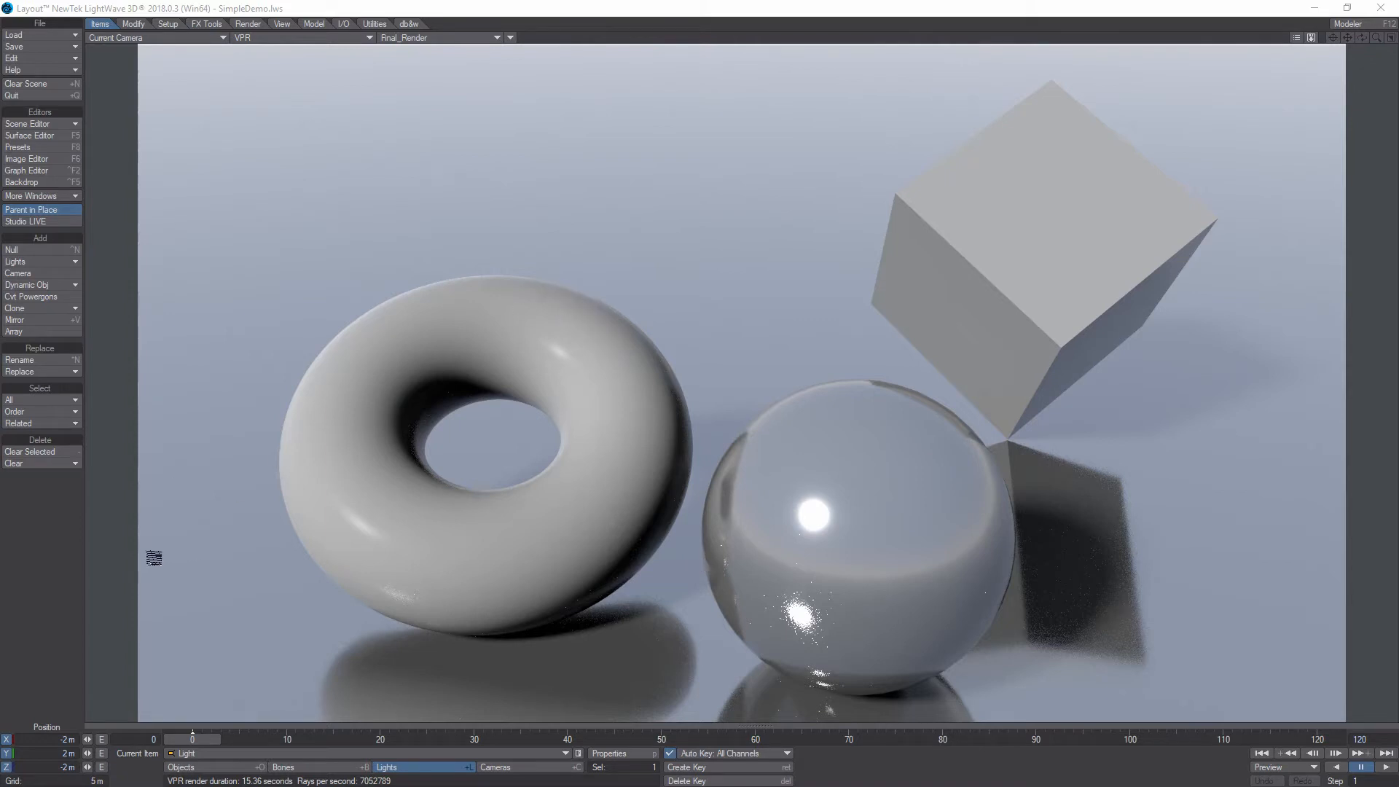
Step: Open the Surface Editor and bring up the node graph of the Toroid surface, arranging both windows beside each other
left_click(45, 539)
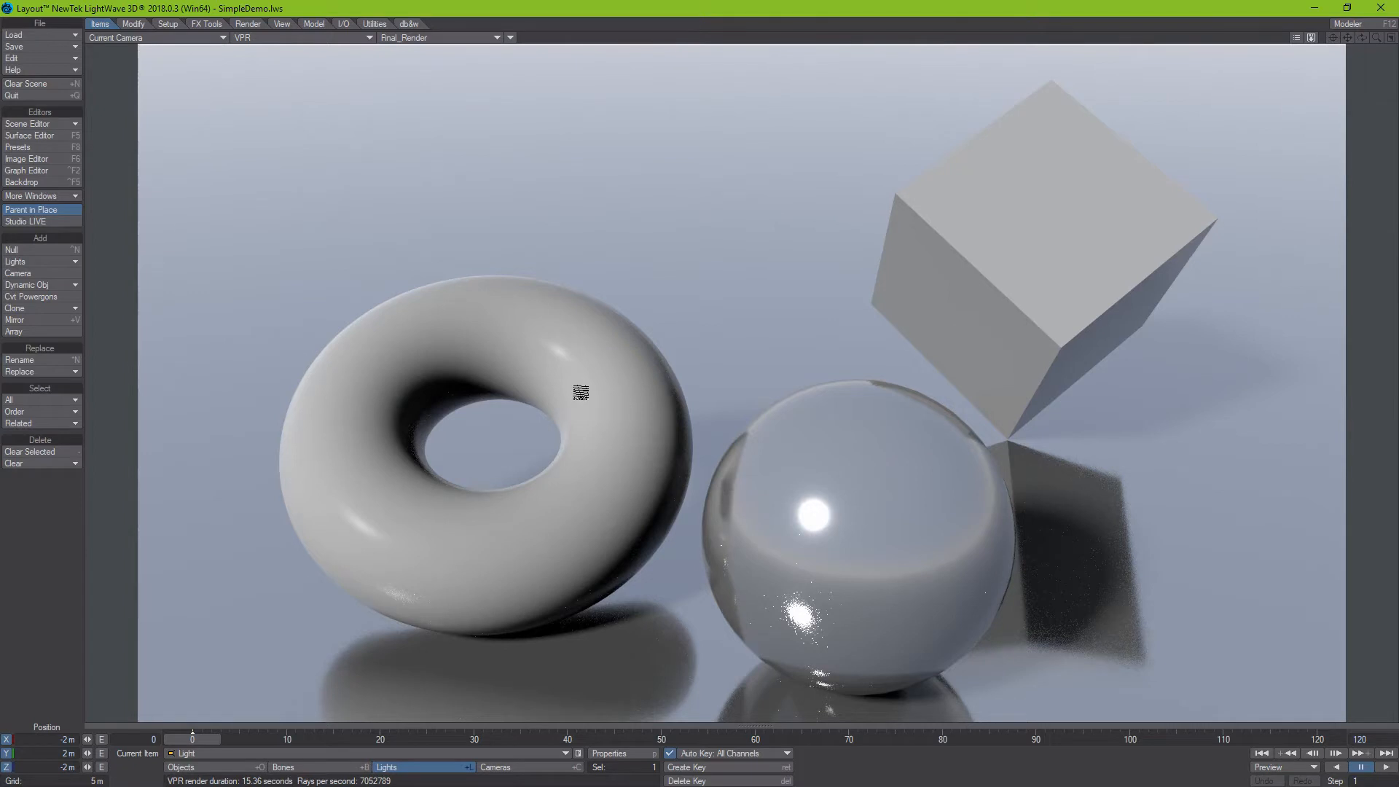
key("F5")
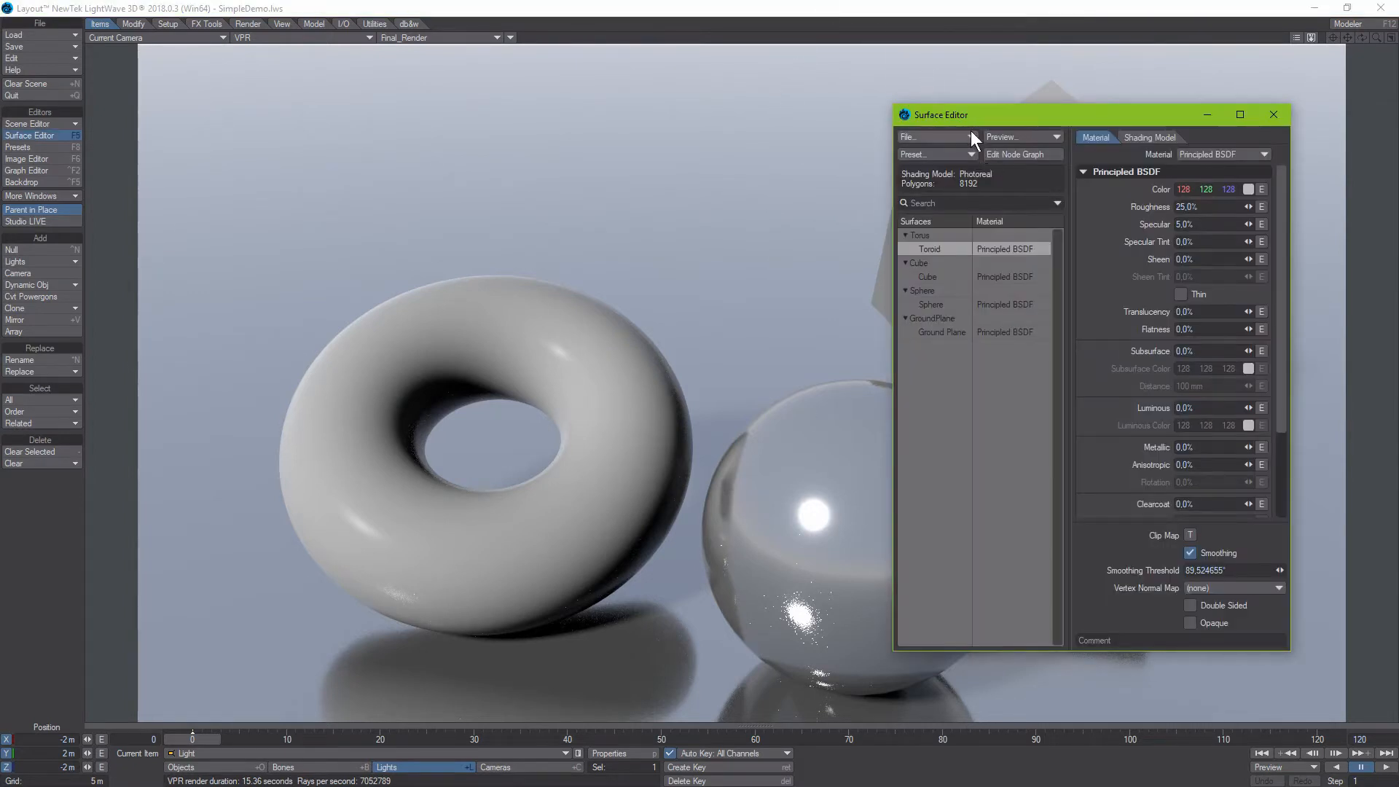
left_click_drag(951, 116, 1044, 123)
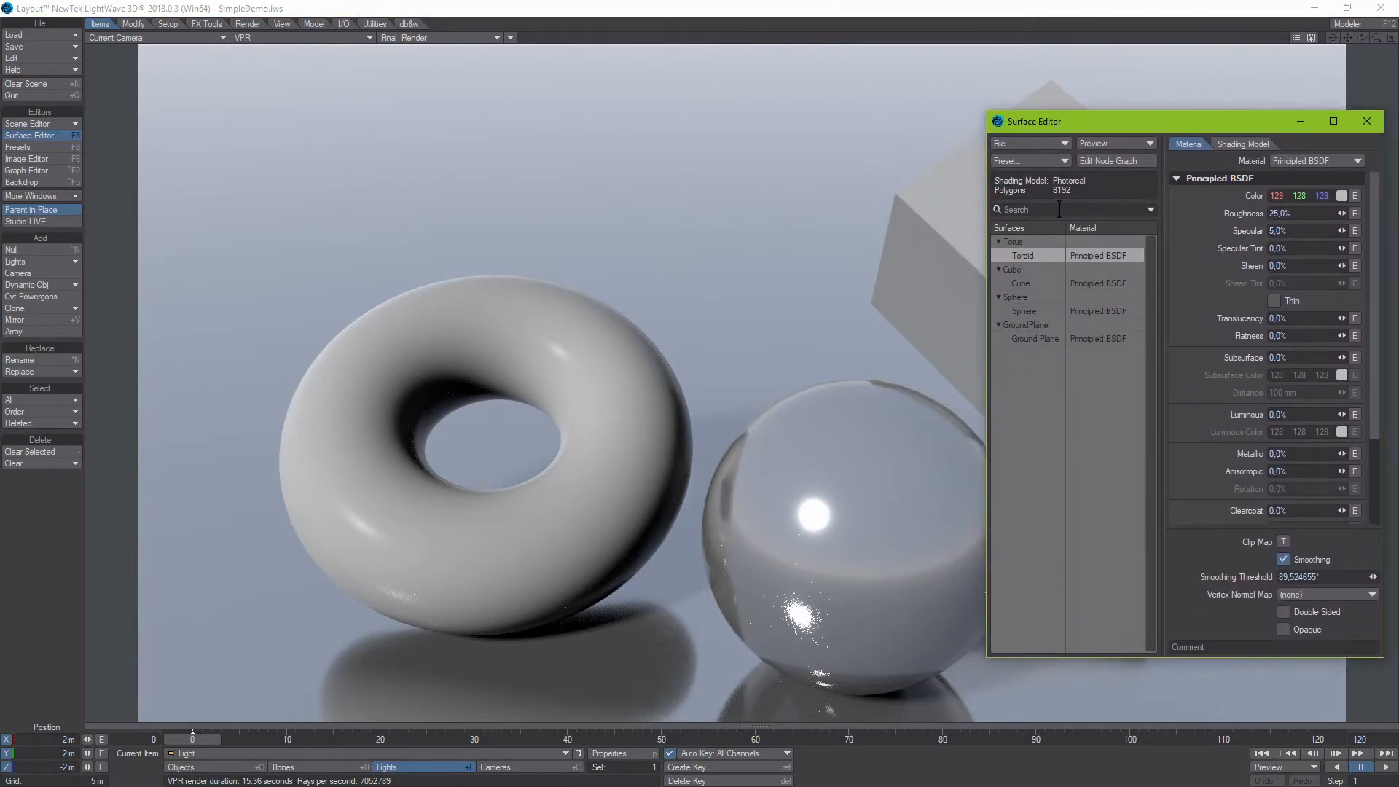
double_click(1035, 256)
left_click_drag(603, 304, 1023, 389)
left_click_drag(833, 379, 731, 289)
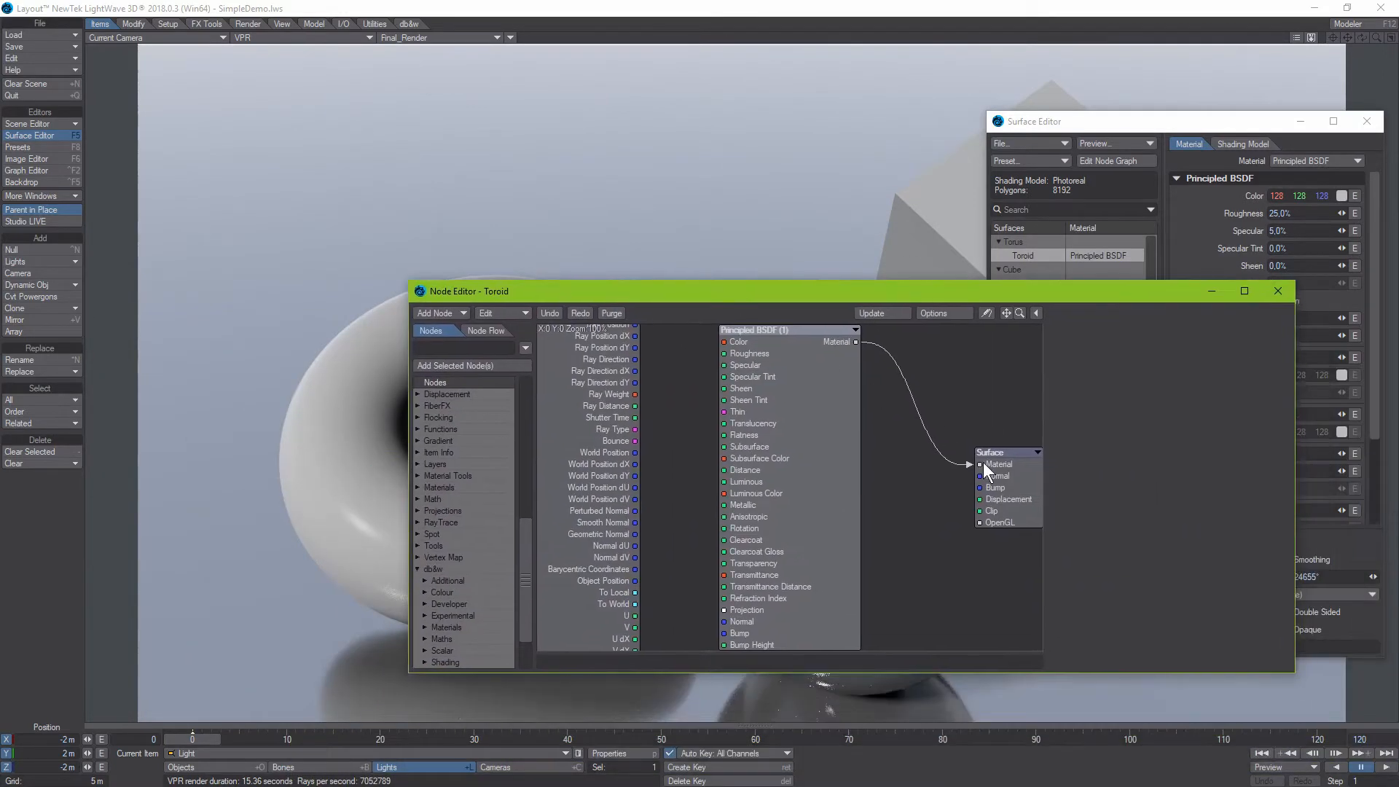
Step: Make room beside the Principled BSDF node and add a nodeMeister node to the Toroid surface's graph
left_click_drag(984, 459, 1009, 456)
left_click_drag(824, 432, 897, 440)
left_click_drag(526, 566, 482, 668)
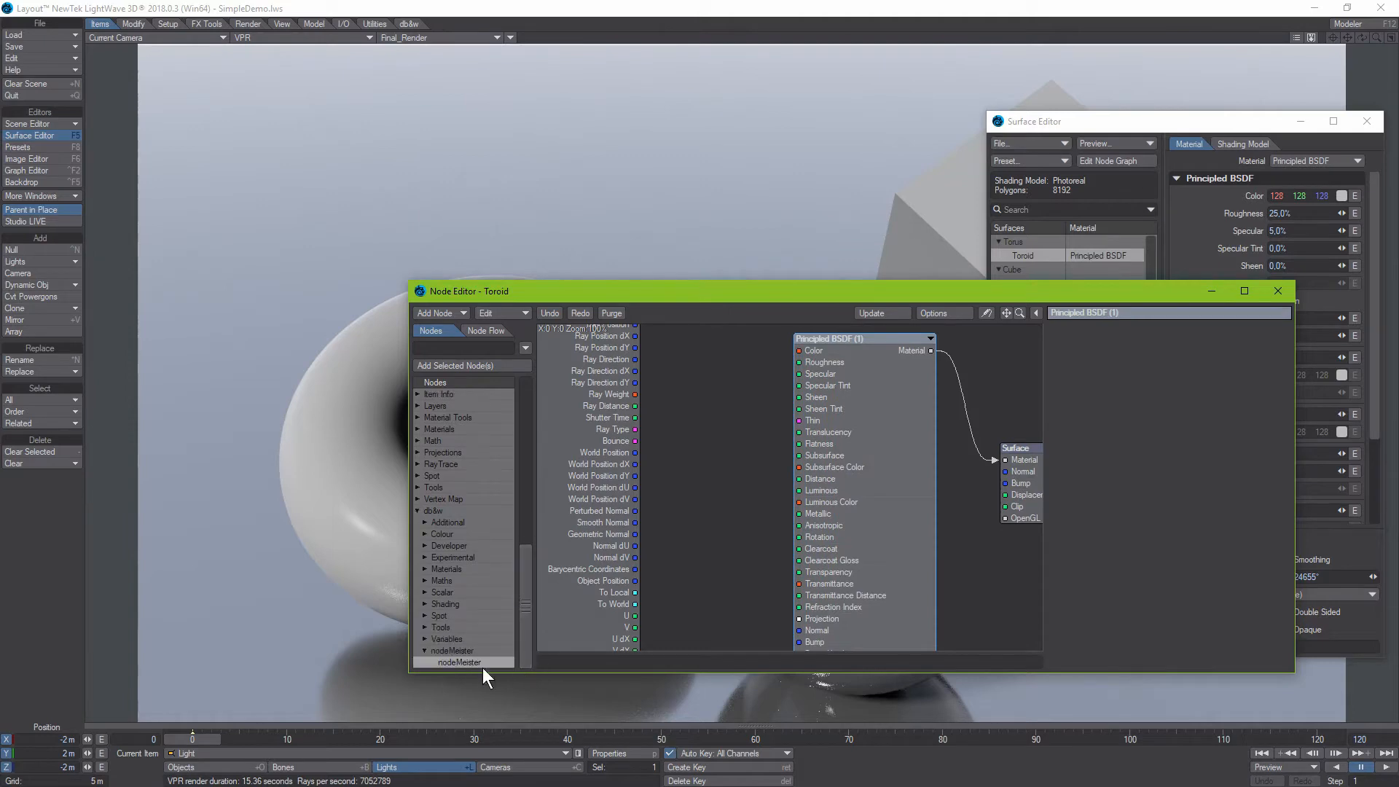
double_click(446, 664)
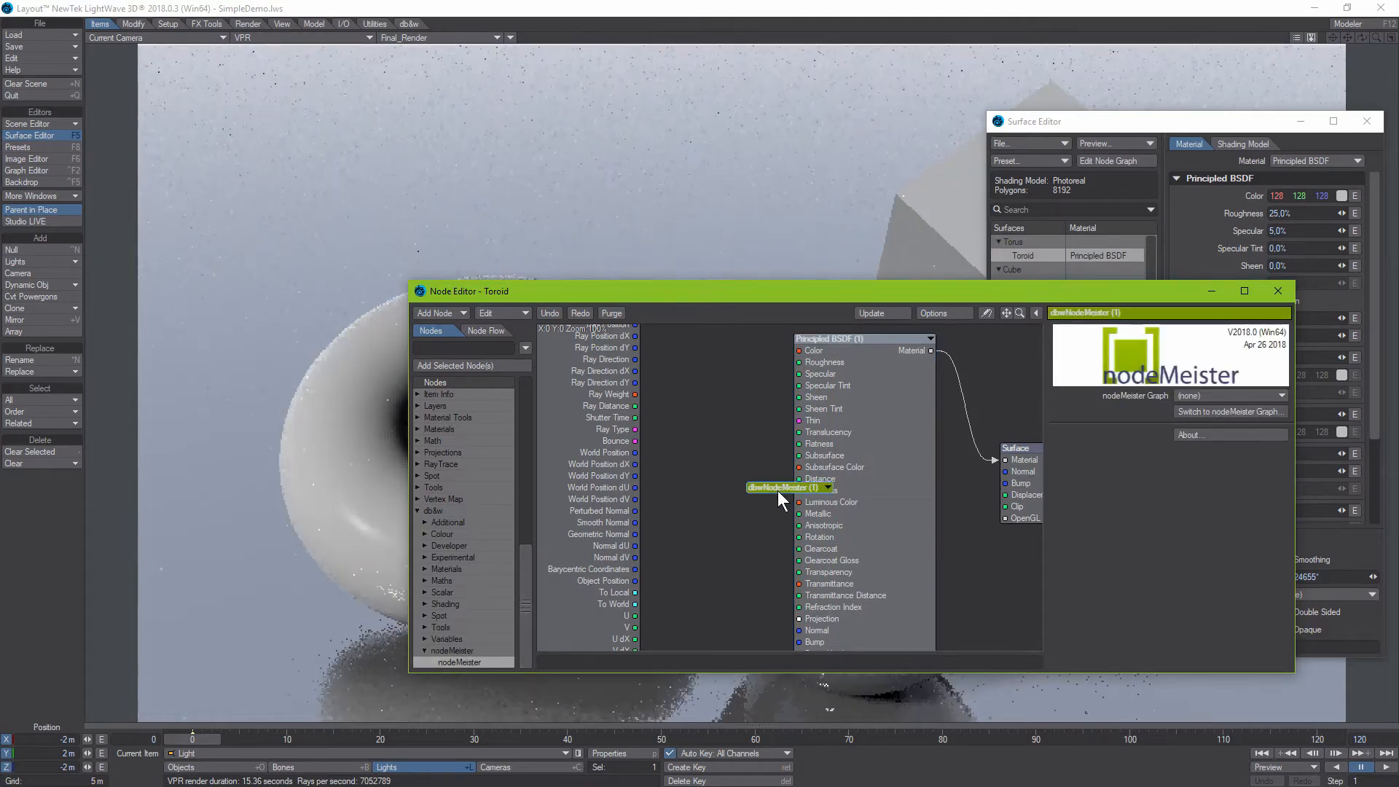
left_click_drag(632, 290, 594, 247)
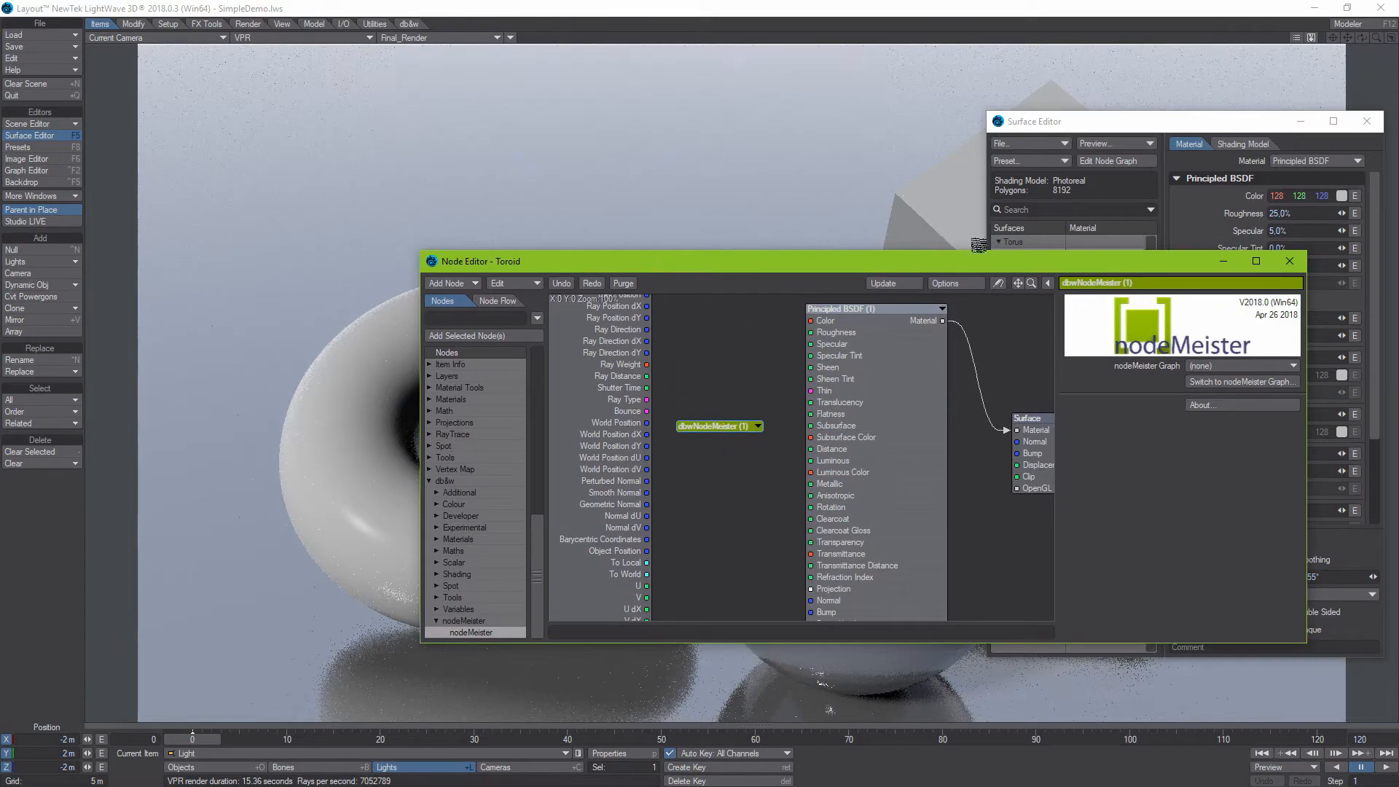
Step: Create a new nodeMeister graph named "Demo Graph" from the node added to the Toroid surface
left_click(1211, 378)
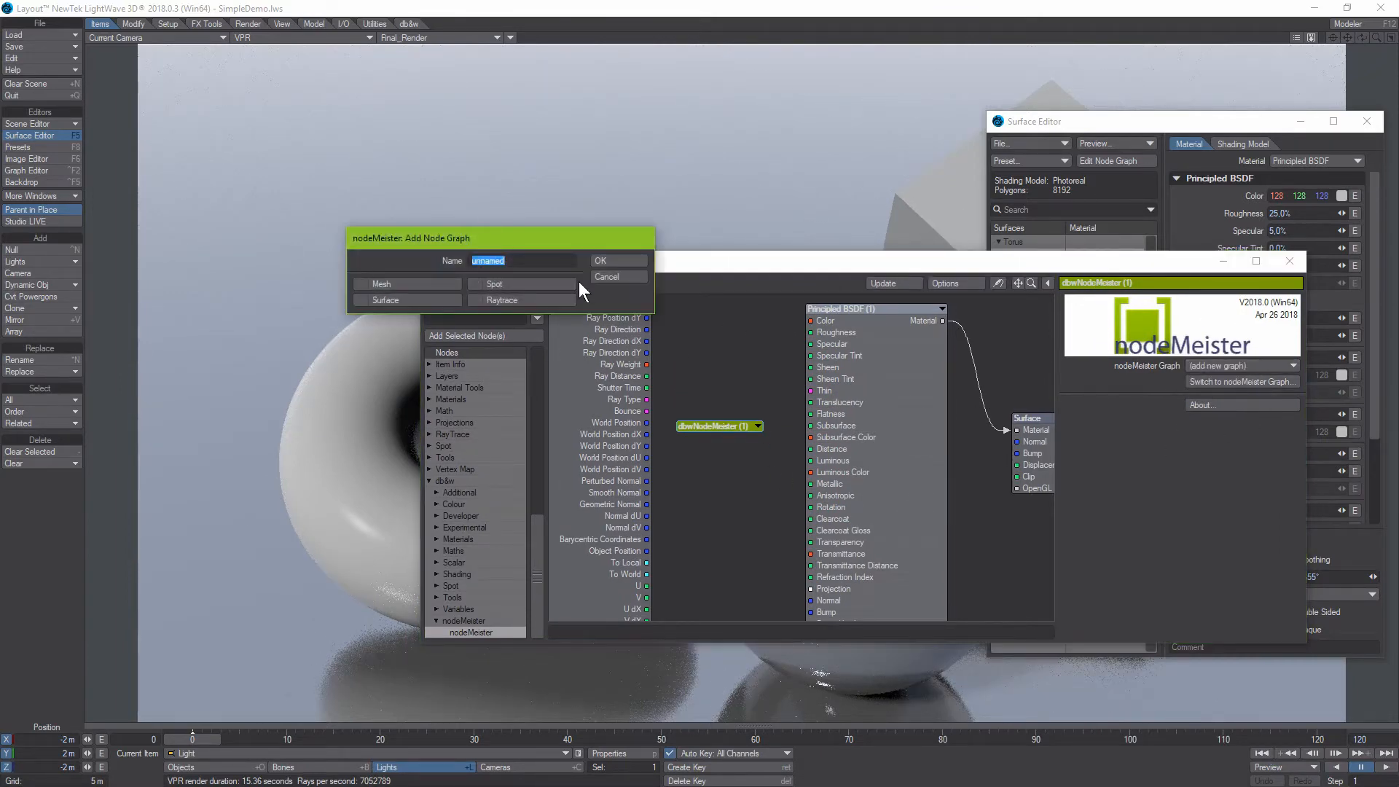
type("Demo Graph")
key("Return")
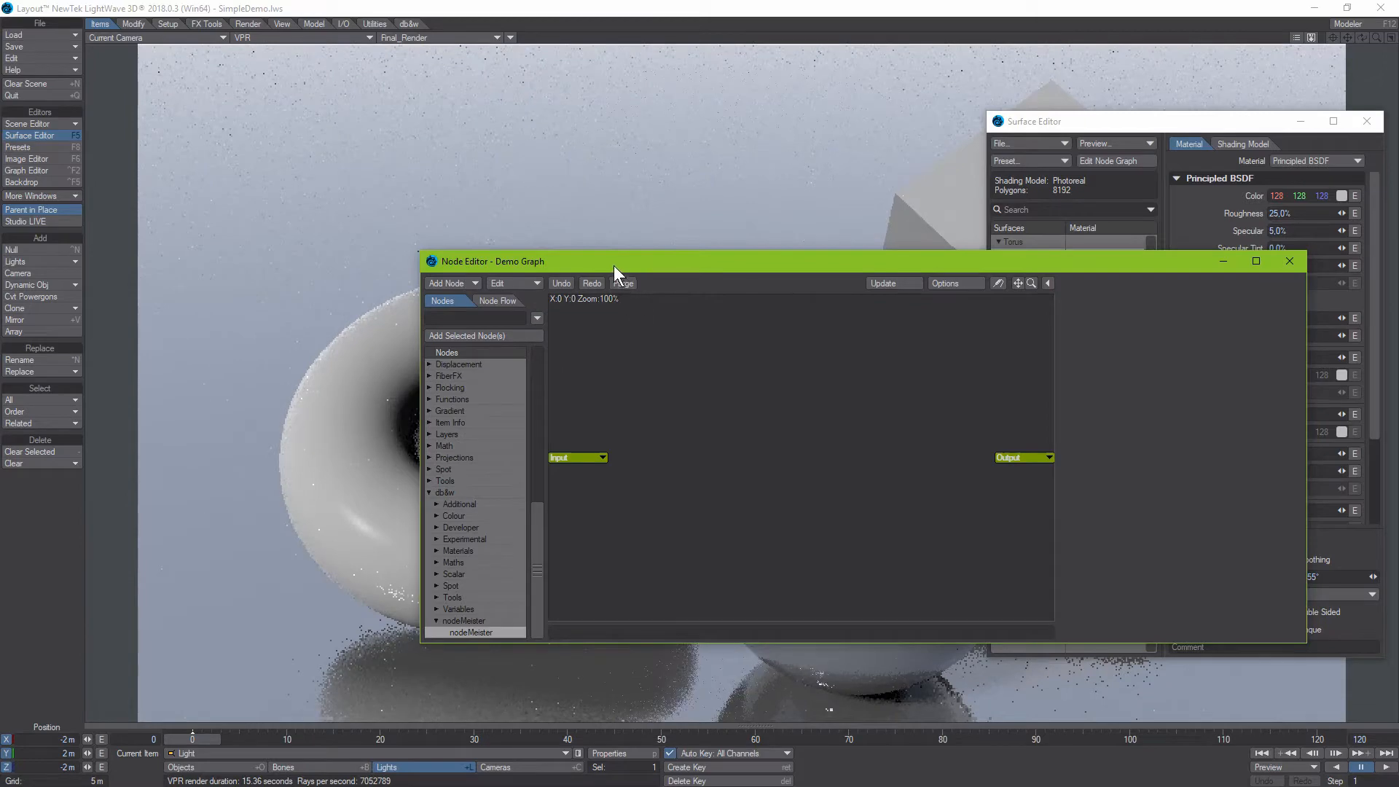
left_click_drag(614, 265, 677, 348)
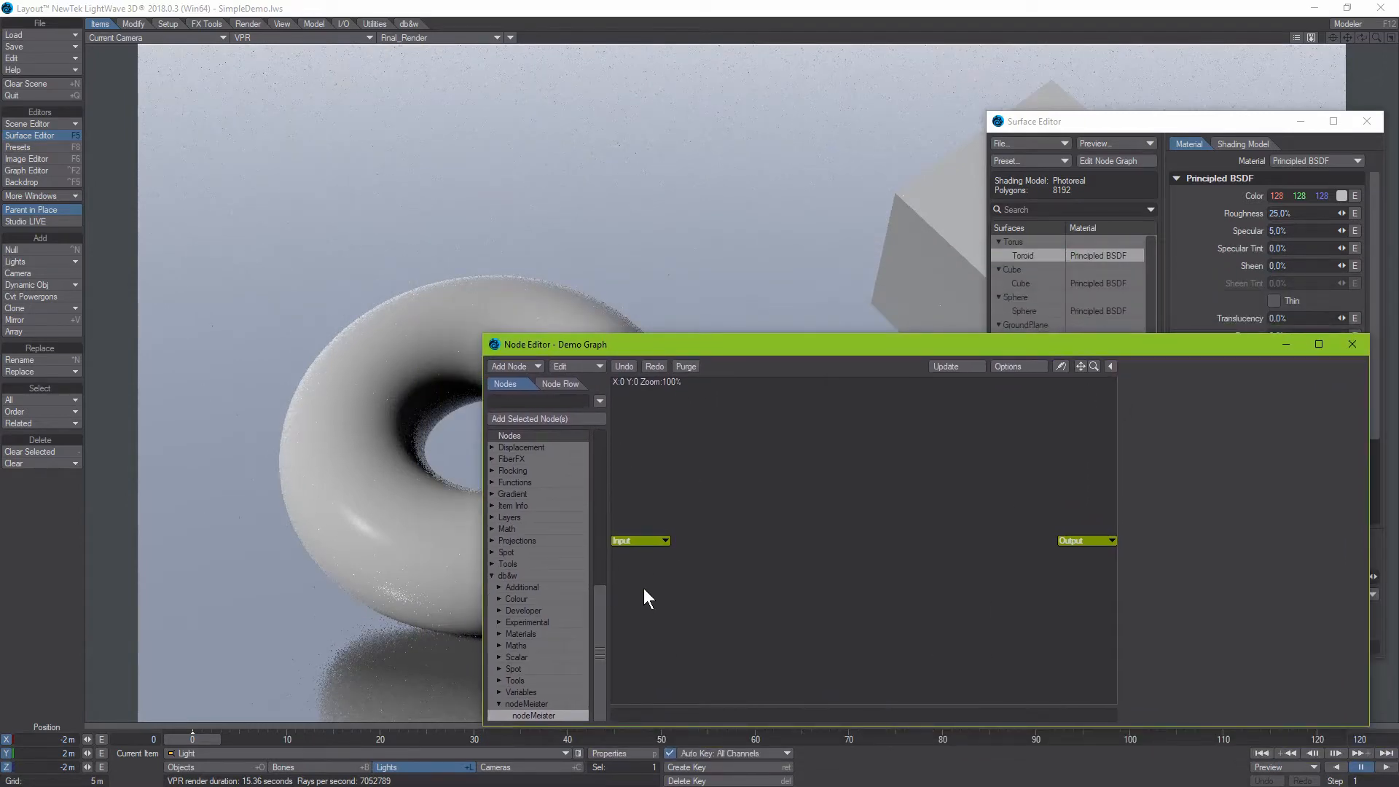
Step: Add an input of type Colour named "Colour" to the Output node of Demo Graph
left_click(1080, 542)
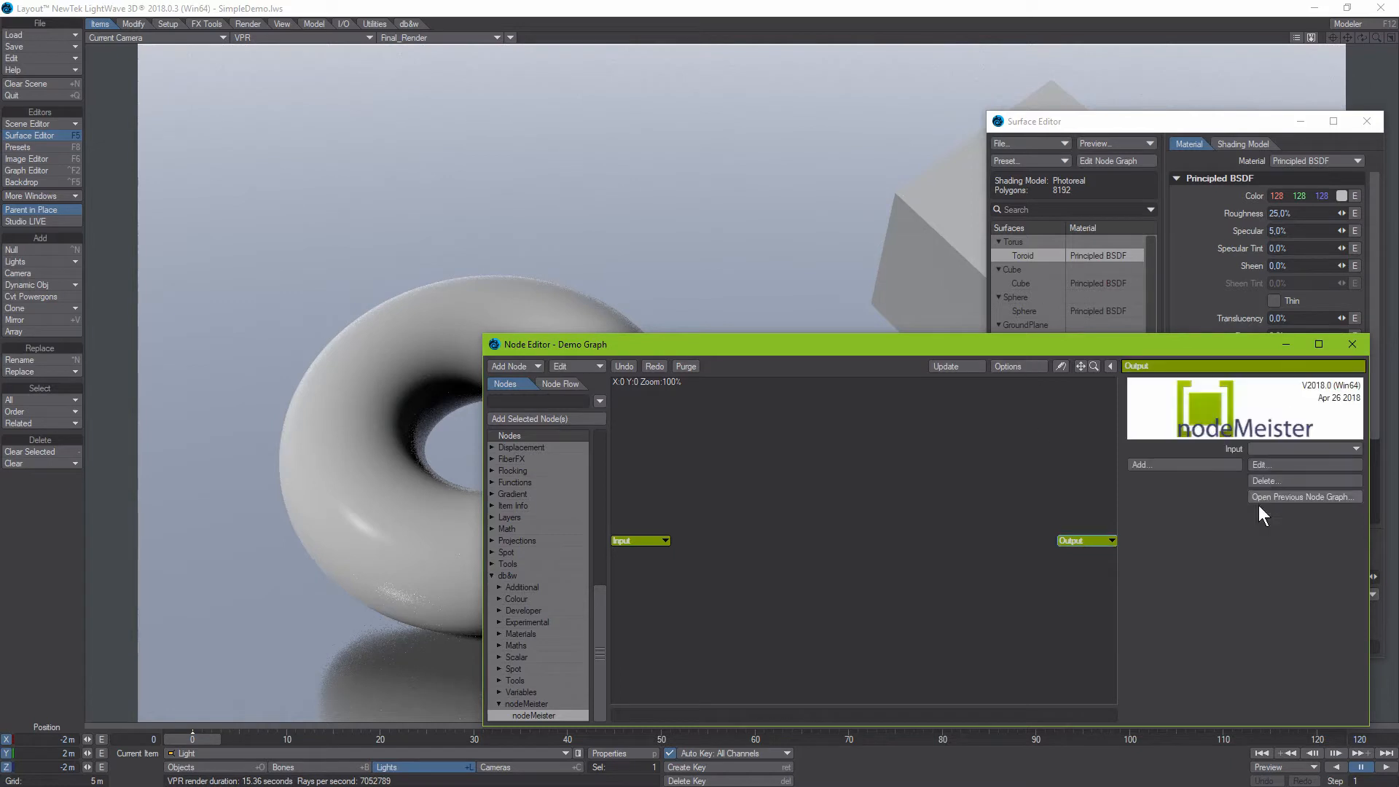
left_click(1144, 465)
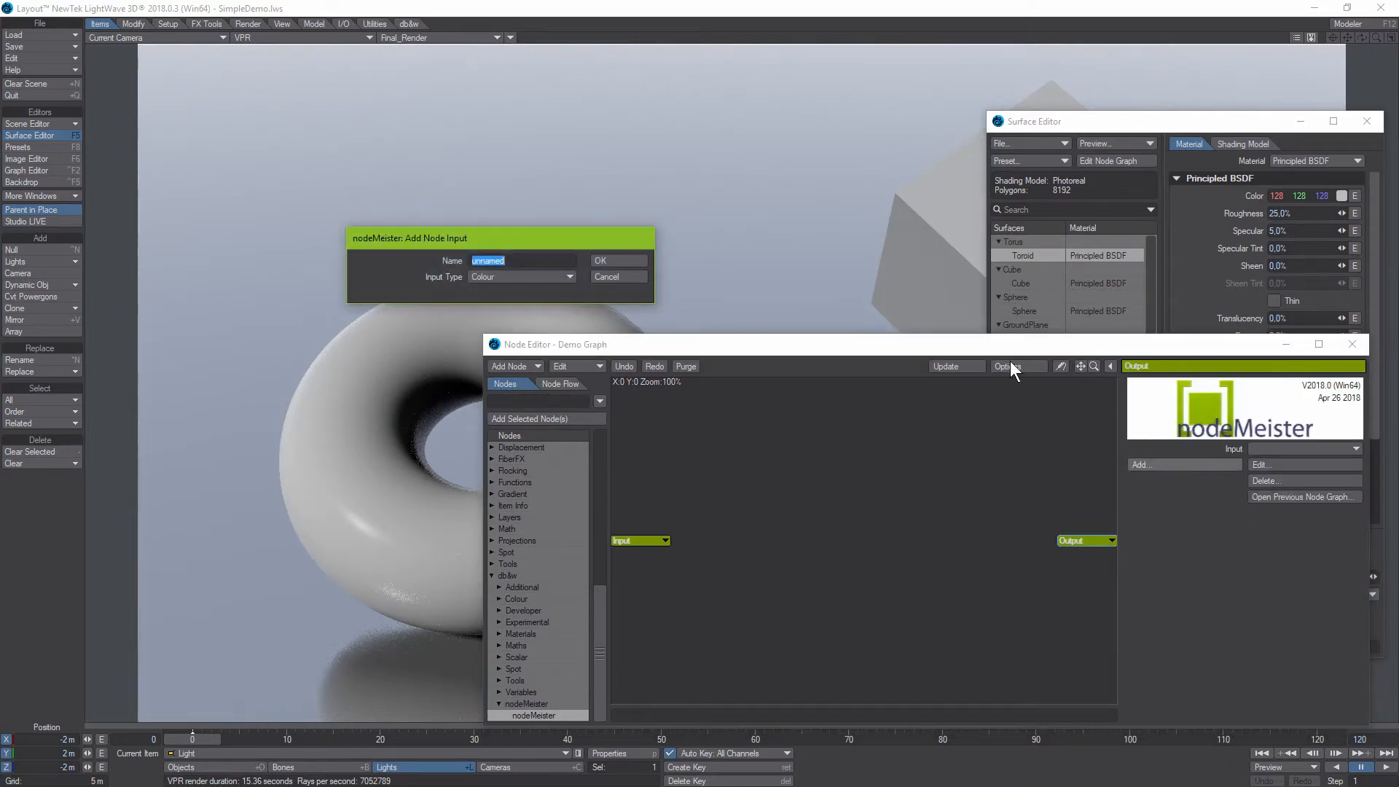
type("Colour")
key("Return")
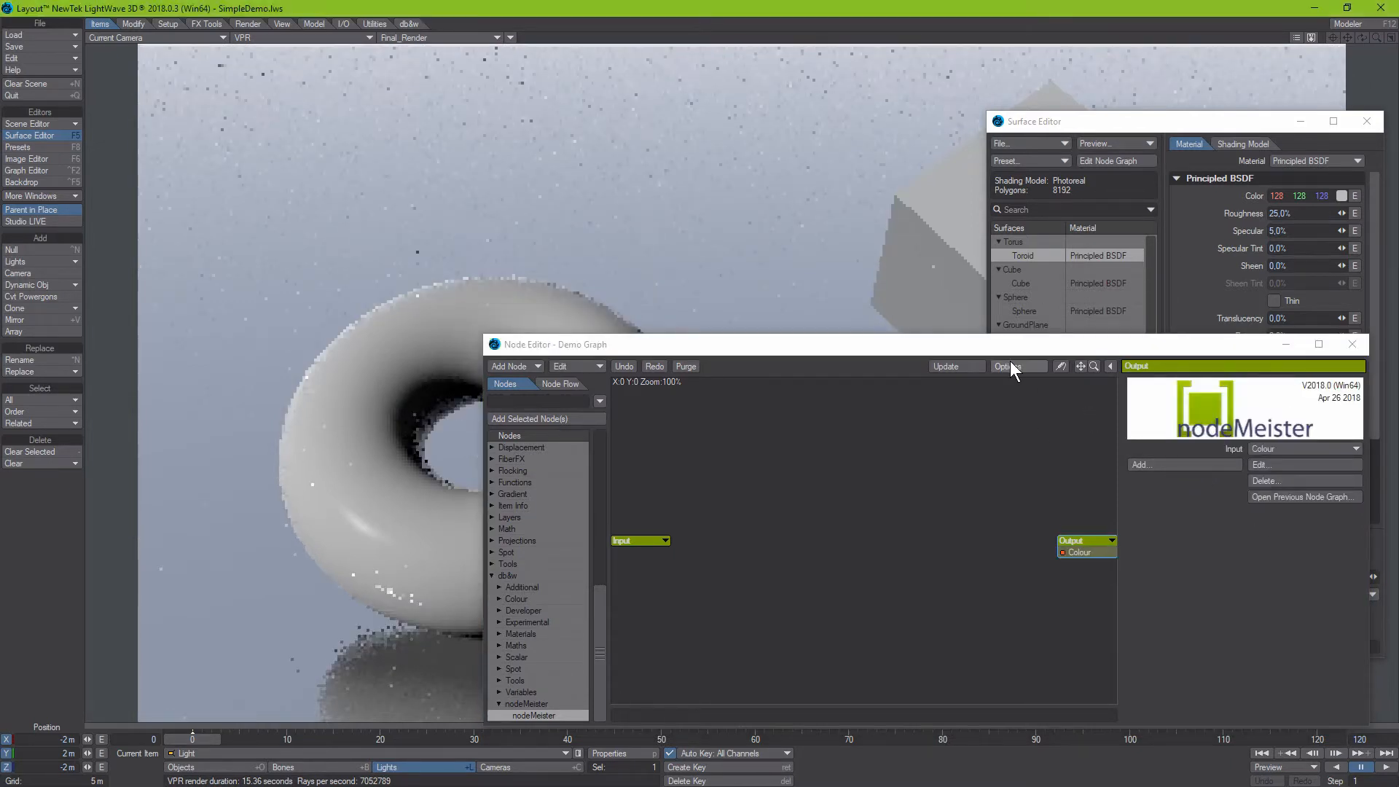
Step: Add a Crackle 3D texture node to Demo Graph and connect its Color output to the Output node's Colour input
left_click_drag(599, 609, 546, 451)
double_click(519, 482)
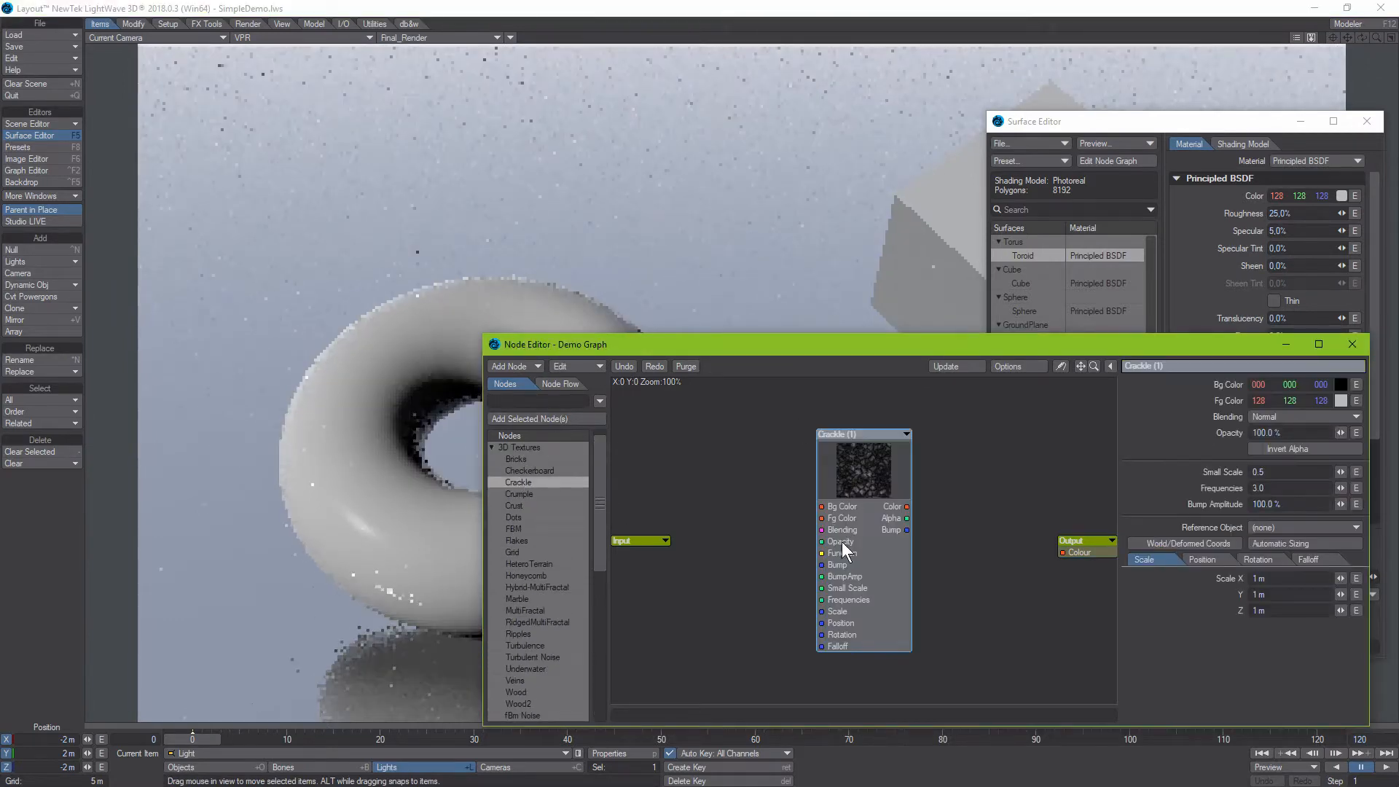
left_click_drag(879, 442, 824, 451)
left_click_drag(851, 515, 1064, 548)
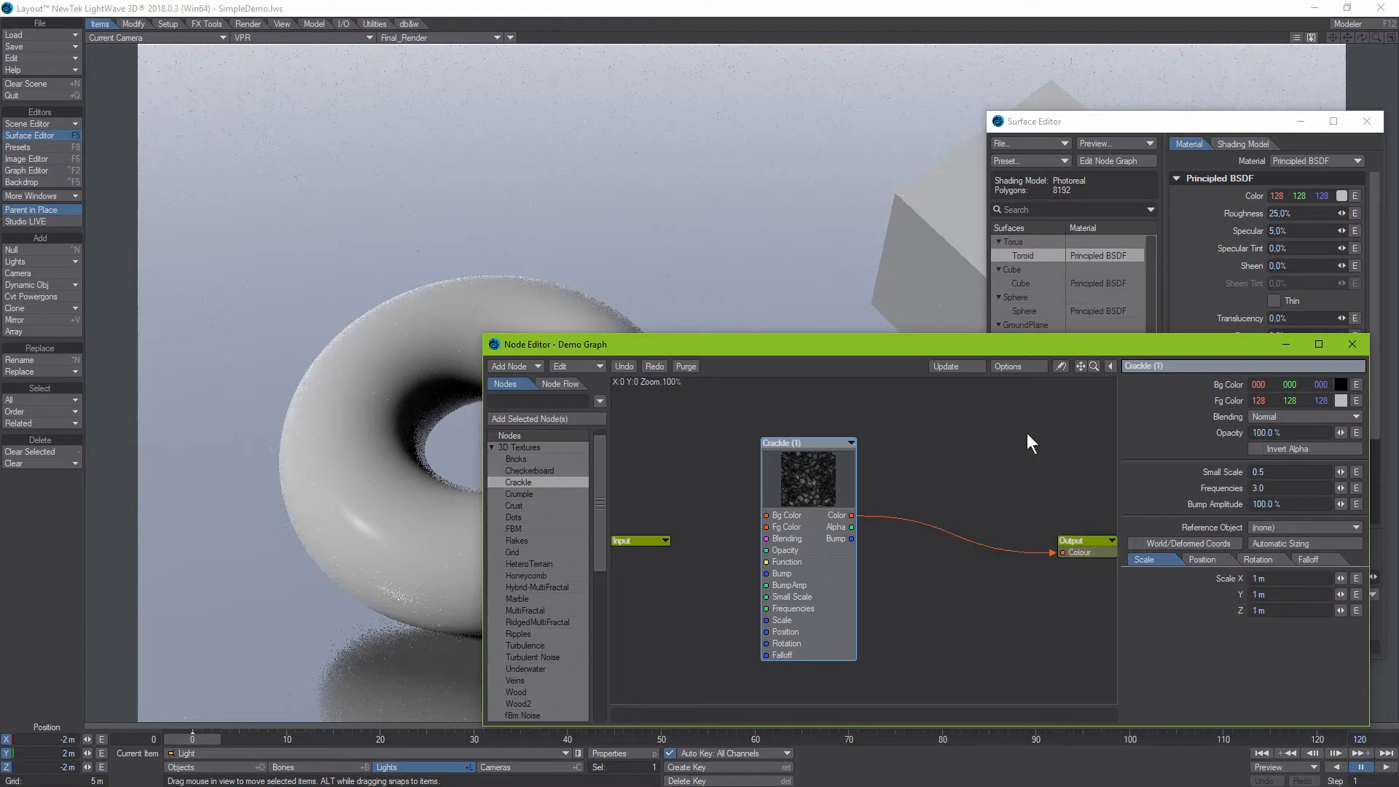
left_click_drag(805, 343, 759, 315)
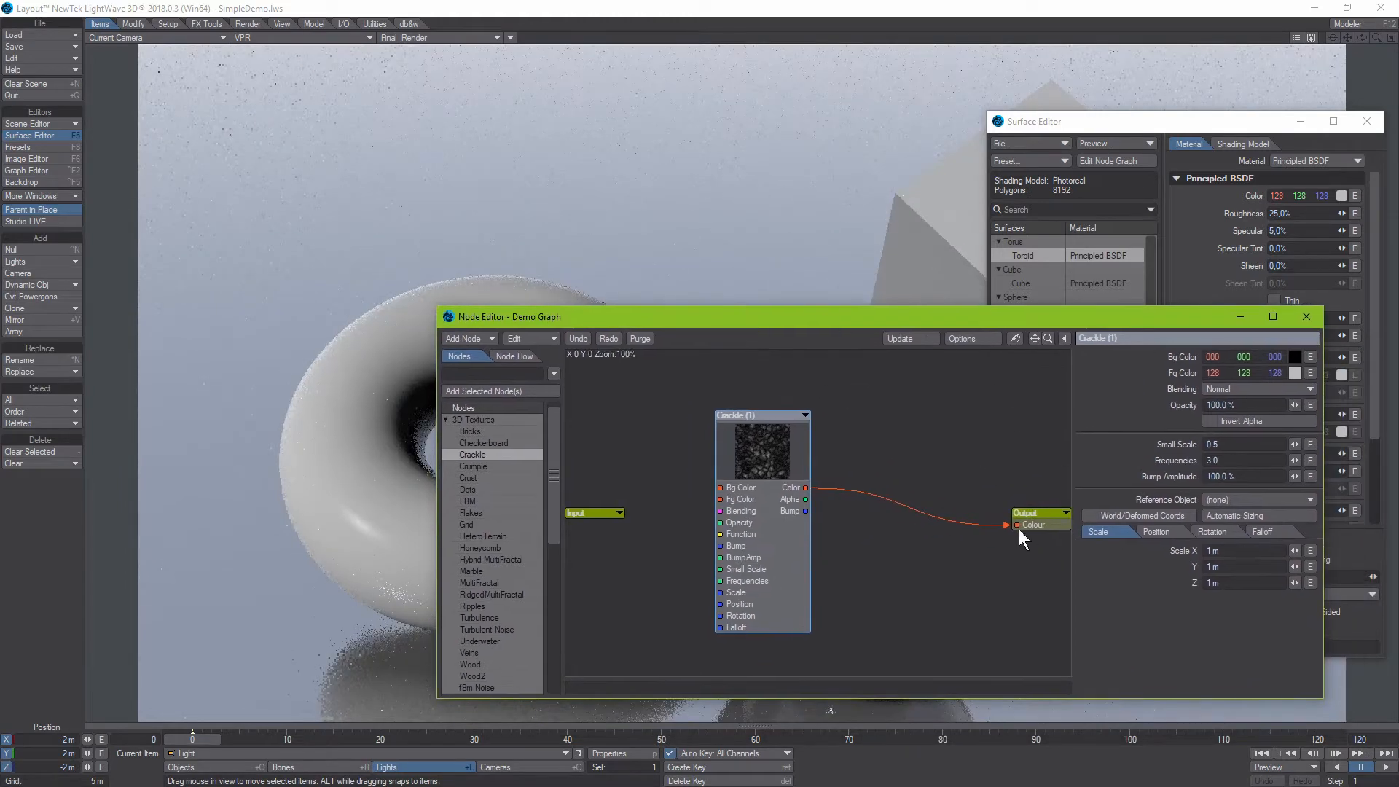
Step: Return to the Toroid node graph and connect the nodeMeister Colour output to the Principled BSDF Color input
left_click(1032, 515)
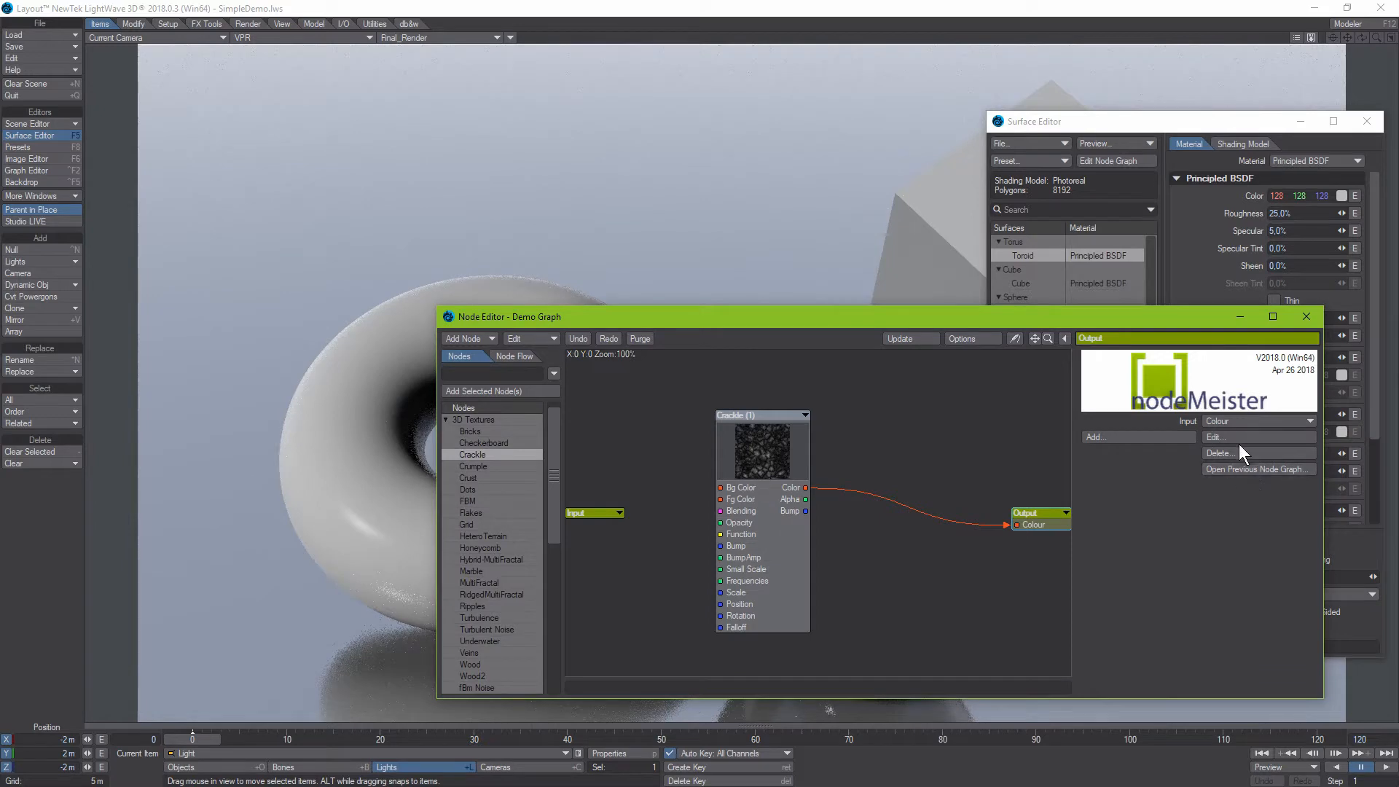
left_click(1234, 467)
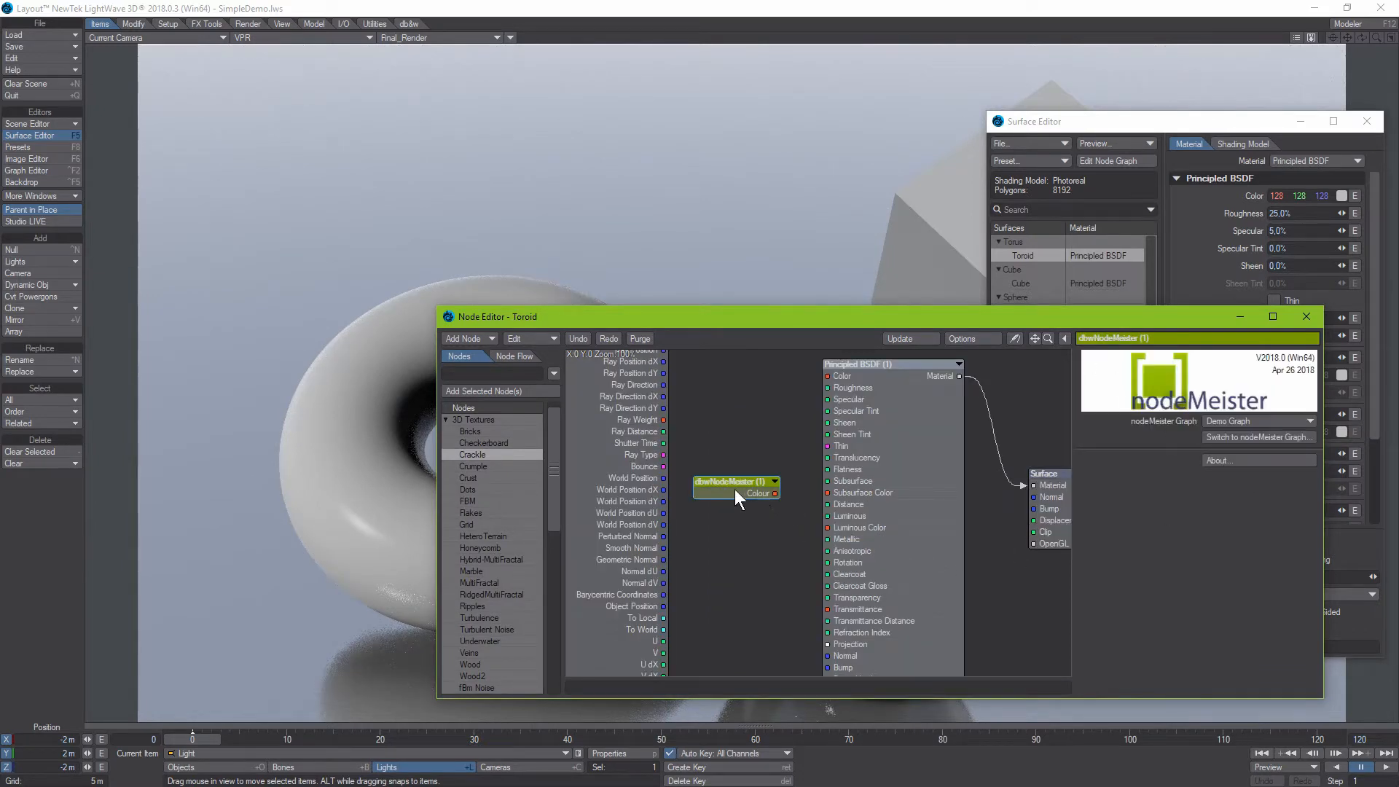
left_click_drag(718, 424, 828, 376)
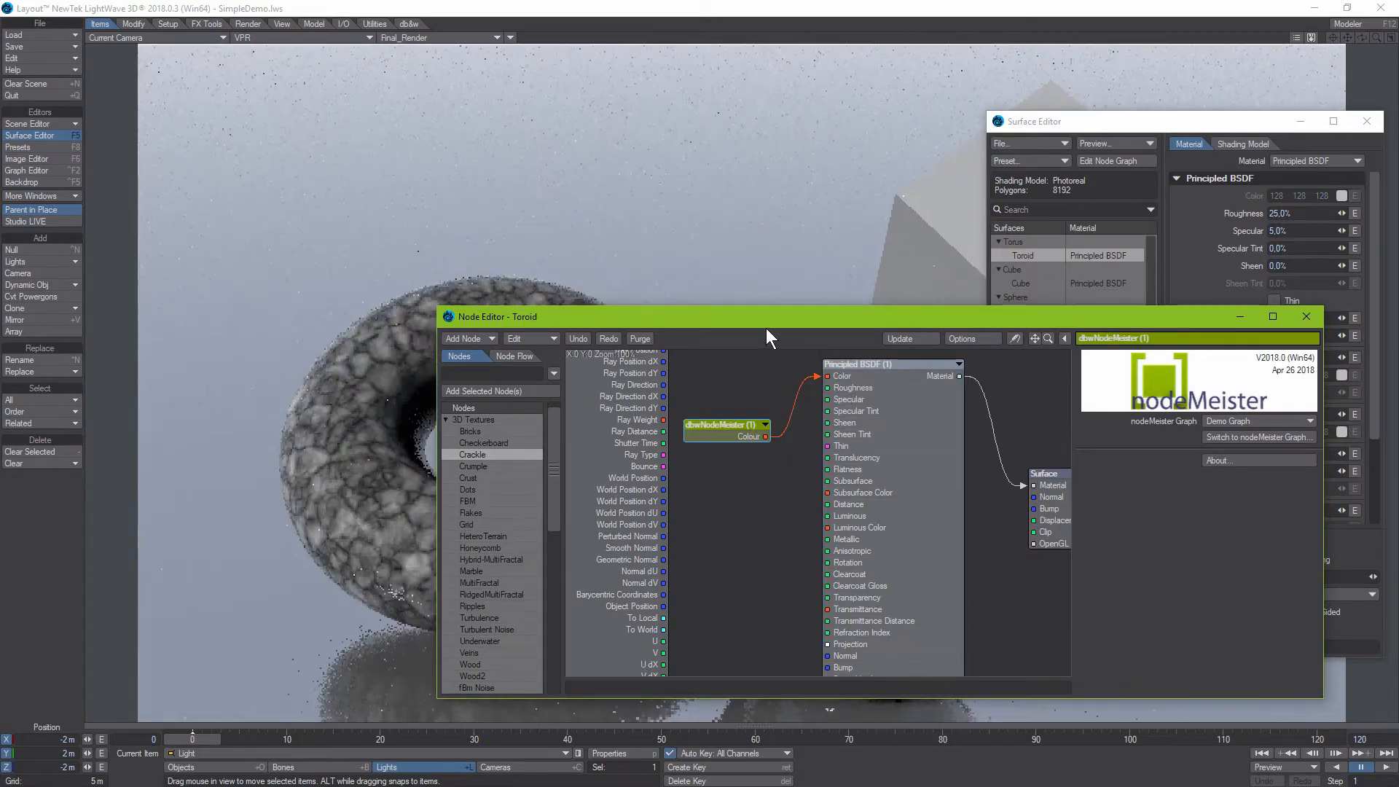
left_click_drag(742, 321, 916, 529)
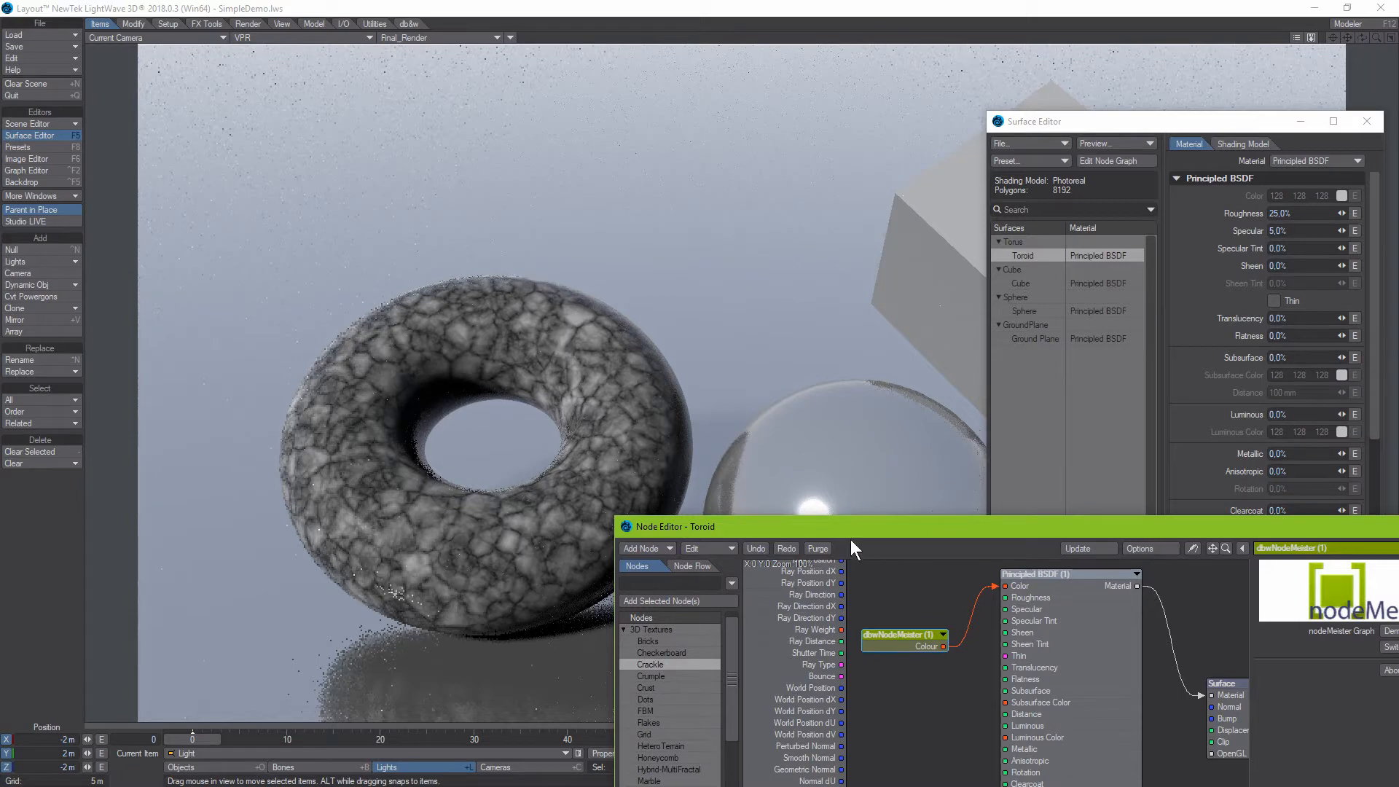
left_click_drag(851, 529, 749, 324)
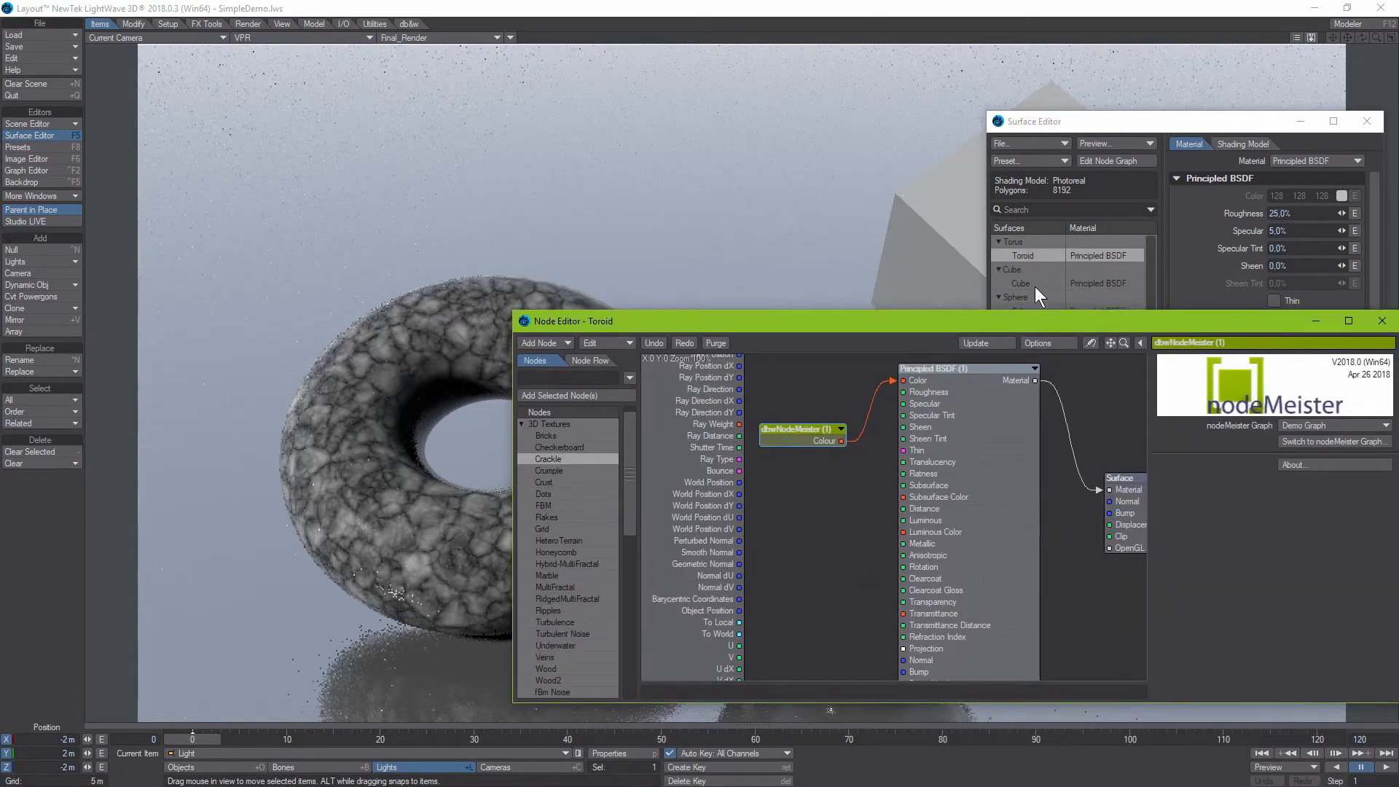
Step: Add a nodeMeister node using Demo Graph to the Cube surface's graph and connect its Colour to the Principled BSDF Color
left_click(1032, 284)
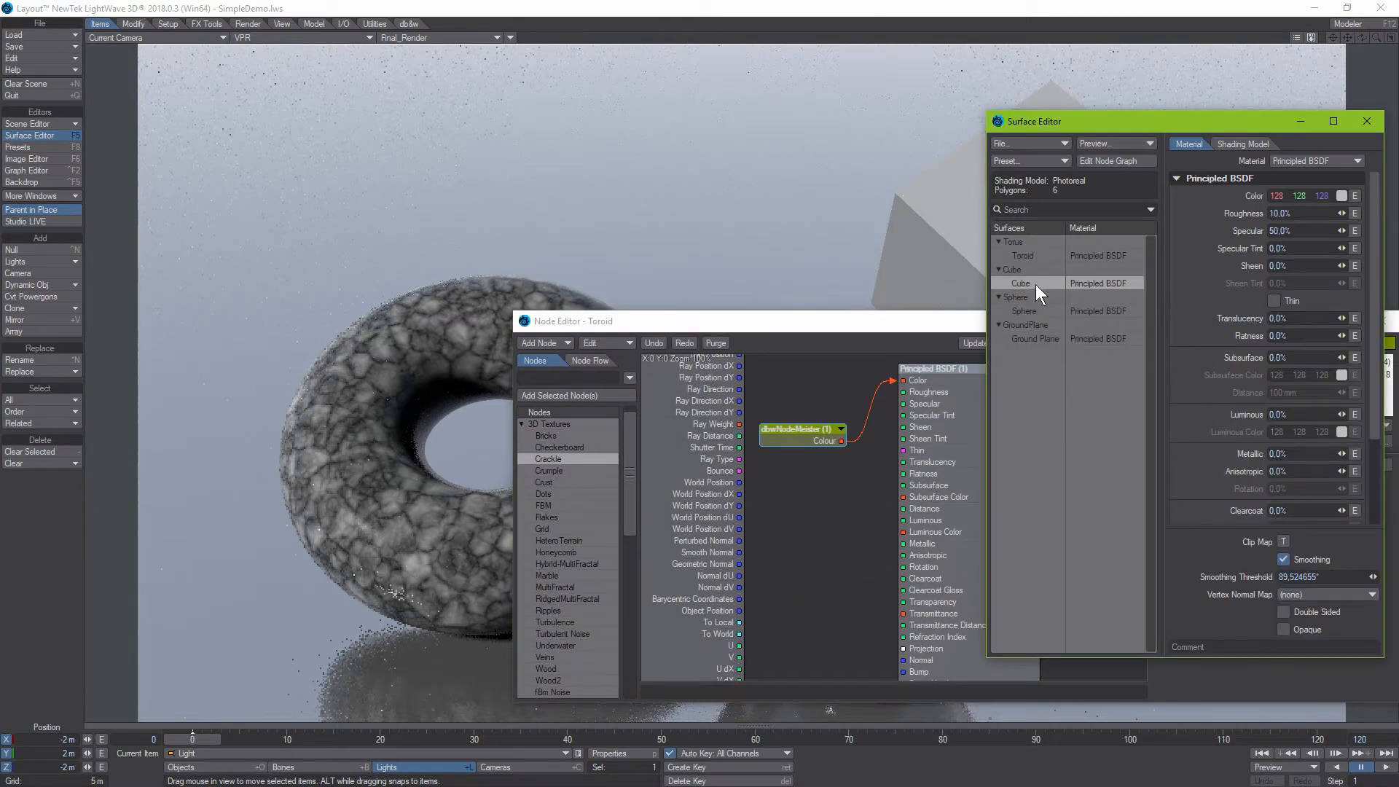
double_click(1031, 283)
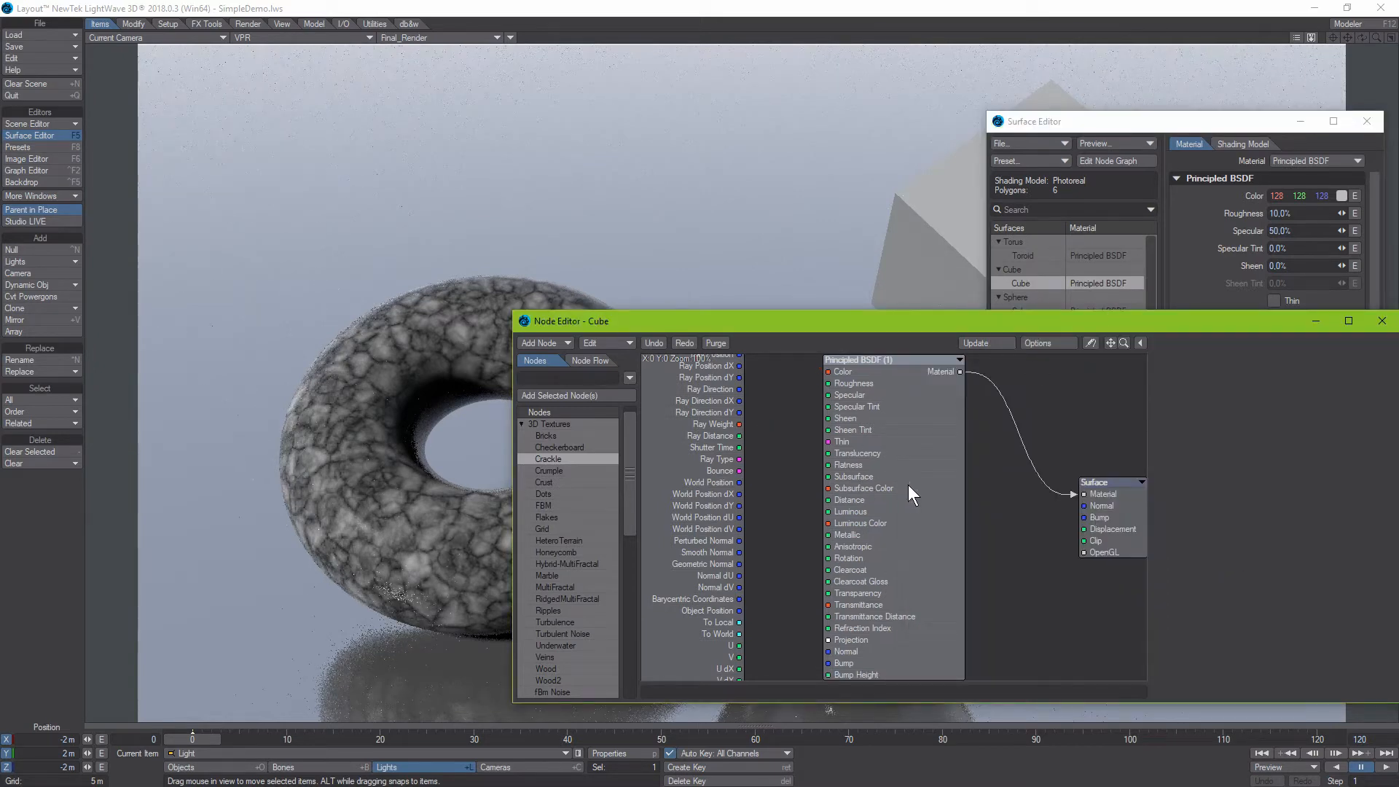
left_click_drag(908, 487, 963, 489)
left_click_drag(628, 522, 650, 697)
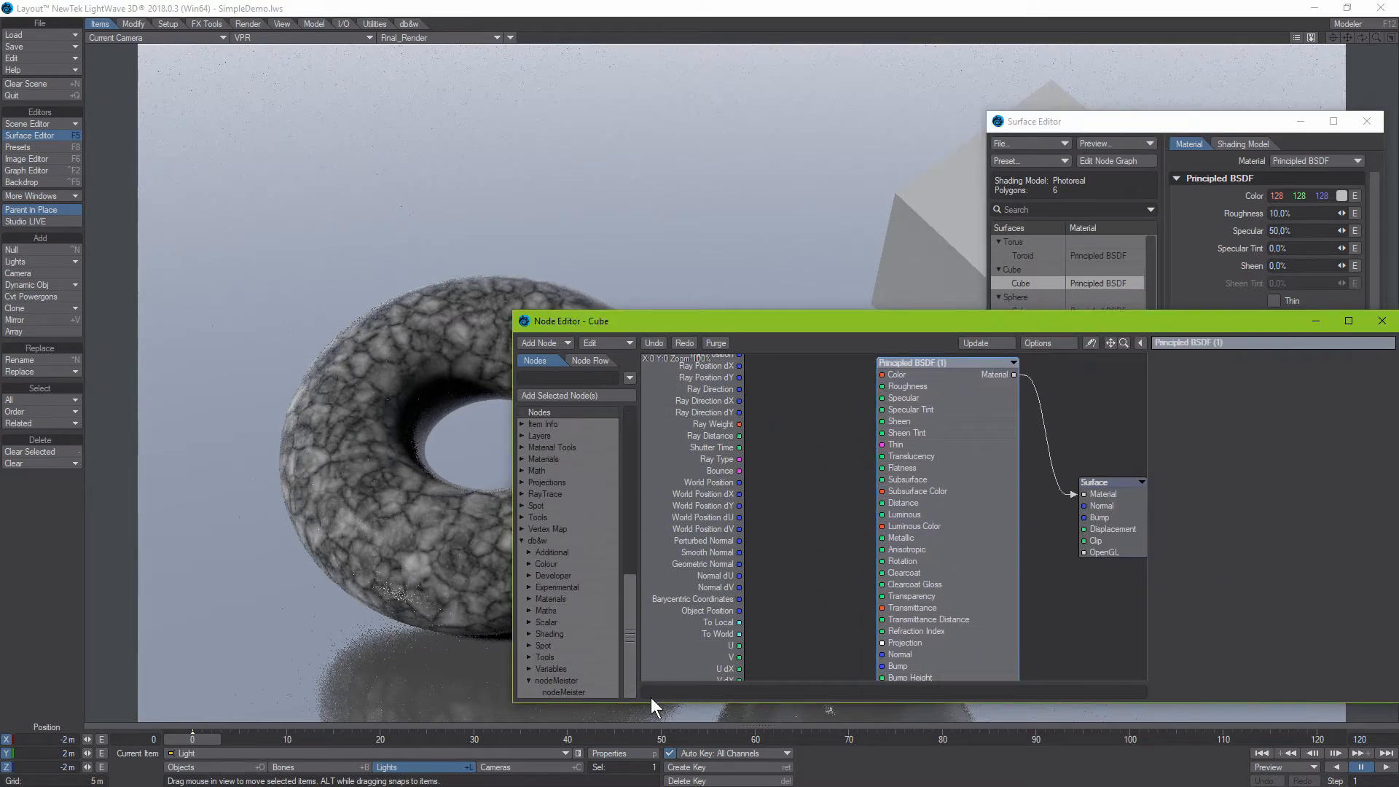
double_click(575, 693)
left_click_drag(820, 505, 794, 456)
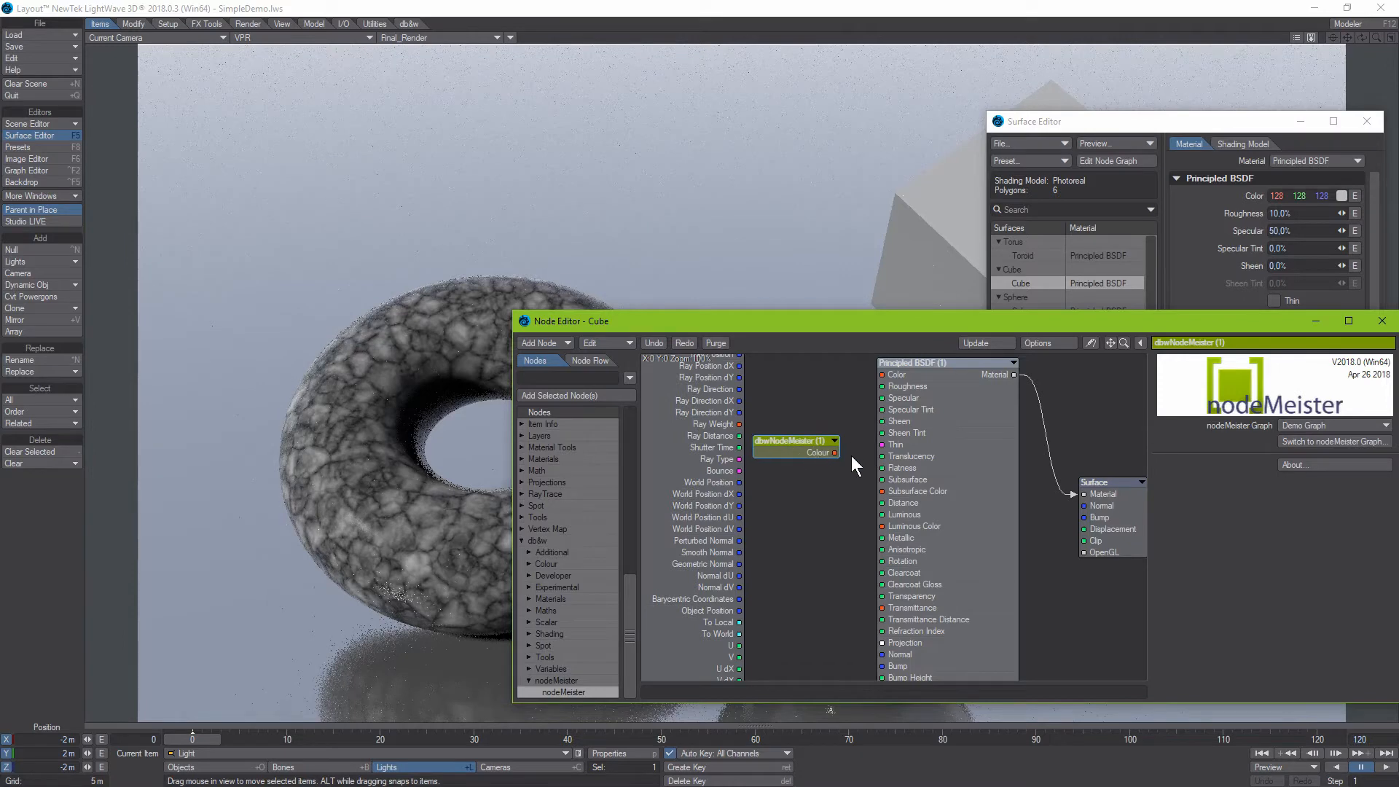
left_click_drag(835, 454, 882, 375)
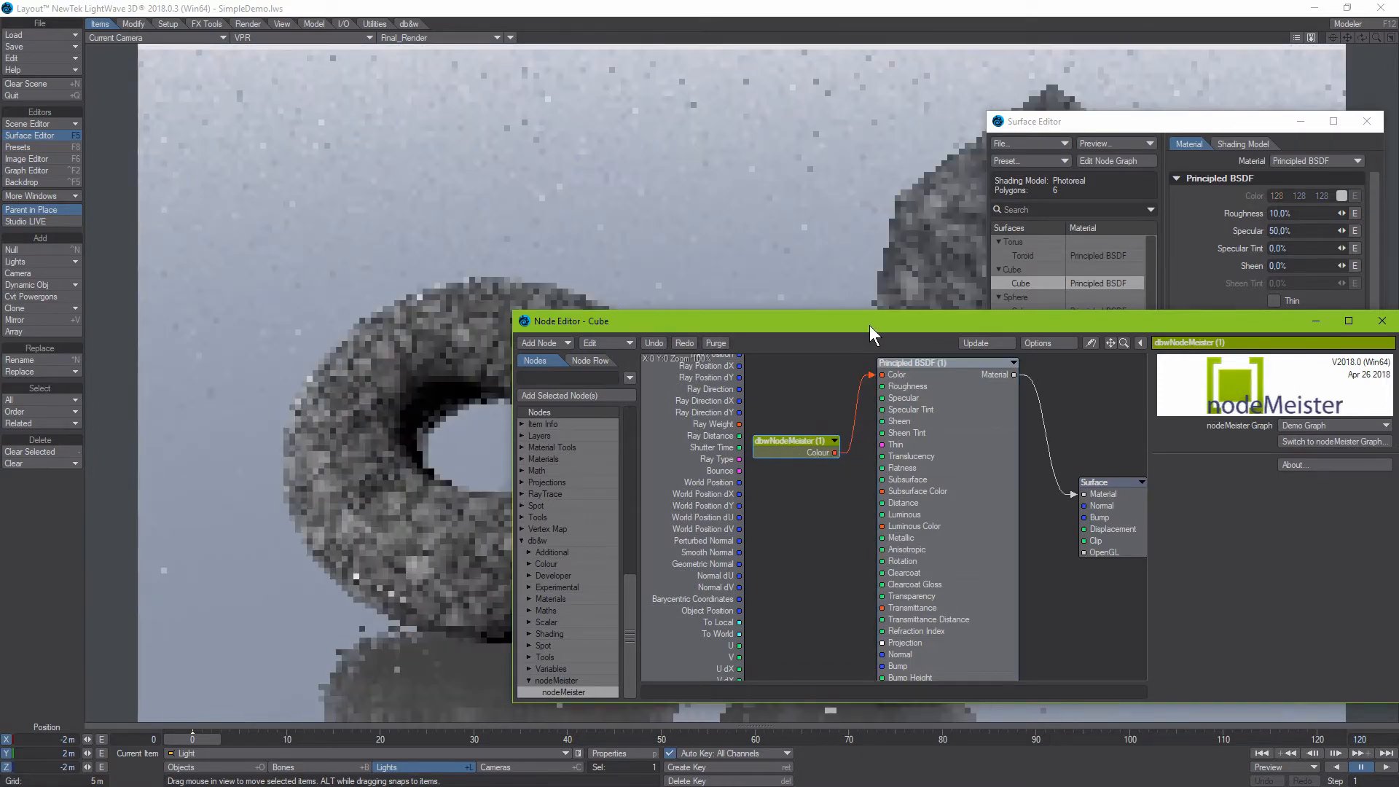
left_click_drag(869, 325, 565, 416)
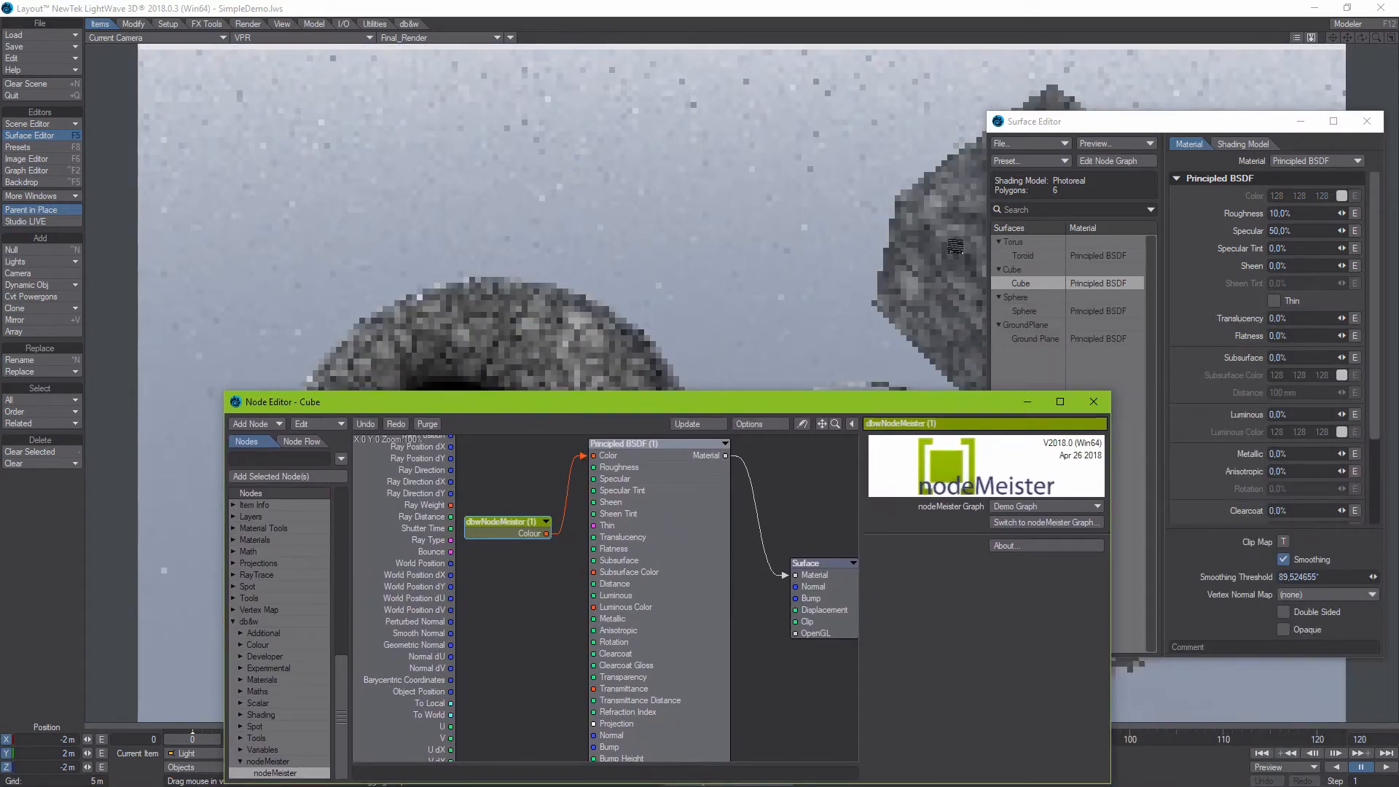
Step: Add a nodeMeister node using Demo Graph to the Sphere surface's graph and connect its Colour to the Principled BSDF Color
left_click(1026, 310)
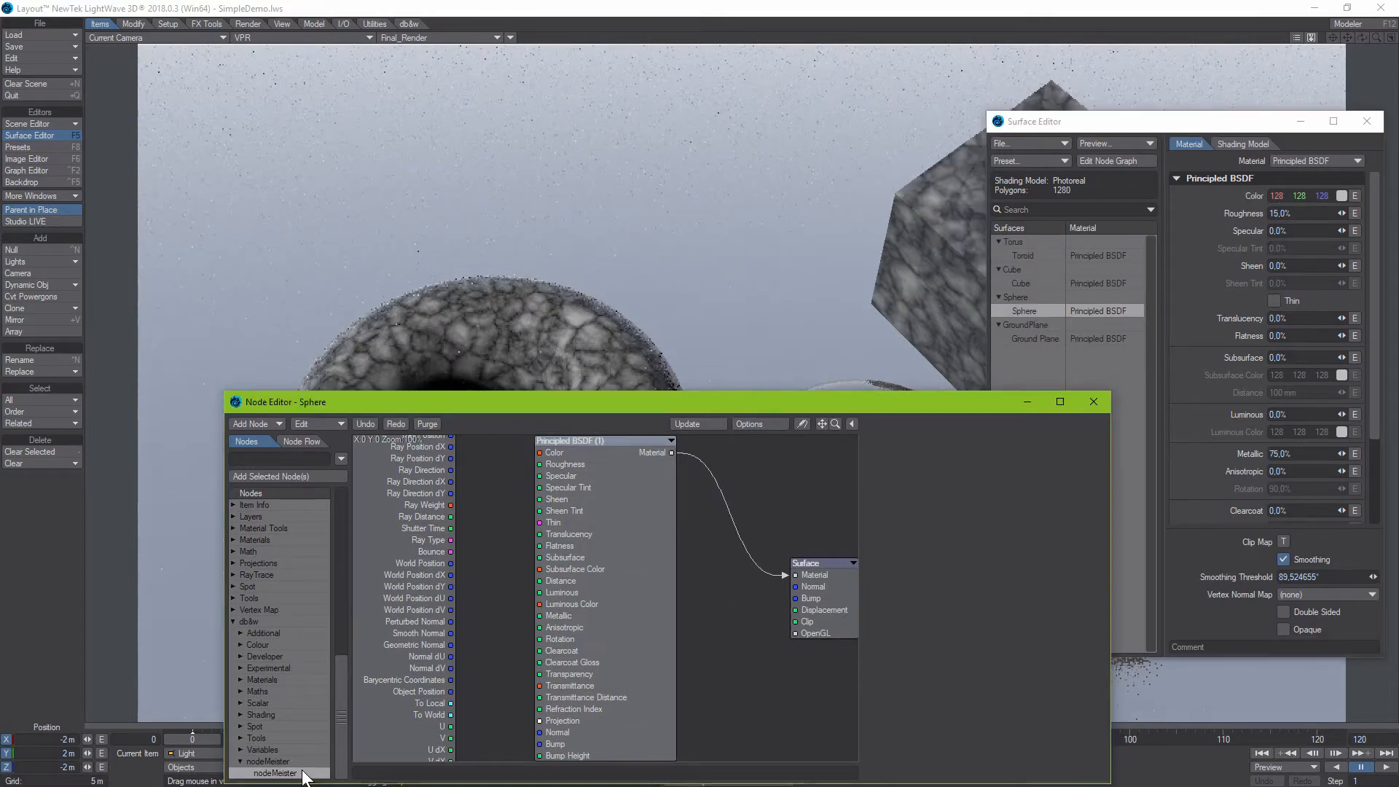
double_click(303, 771)
left_click_drag(623, 589, 539, 453)
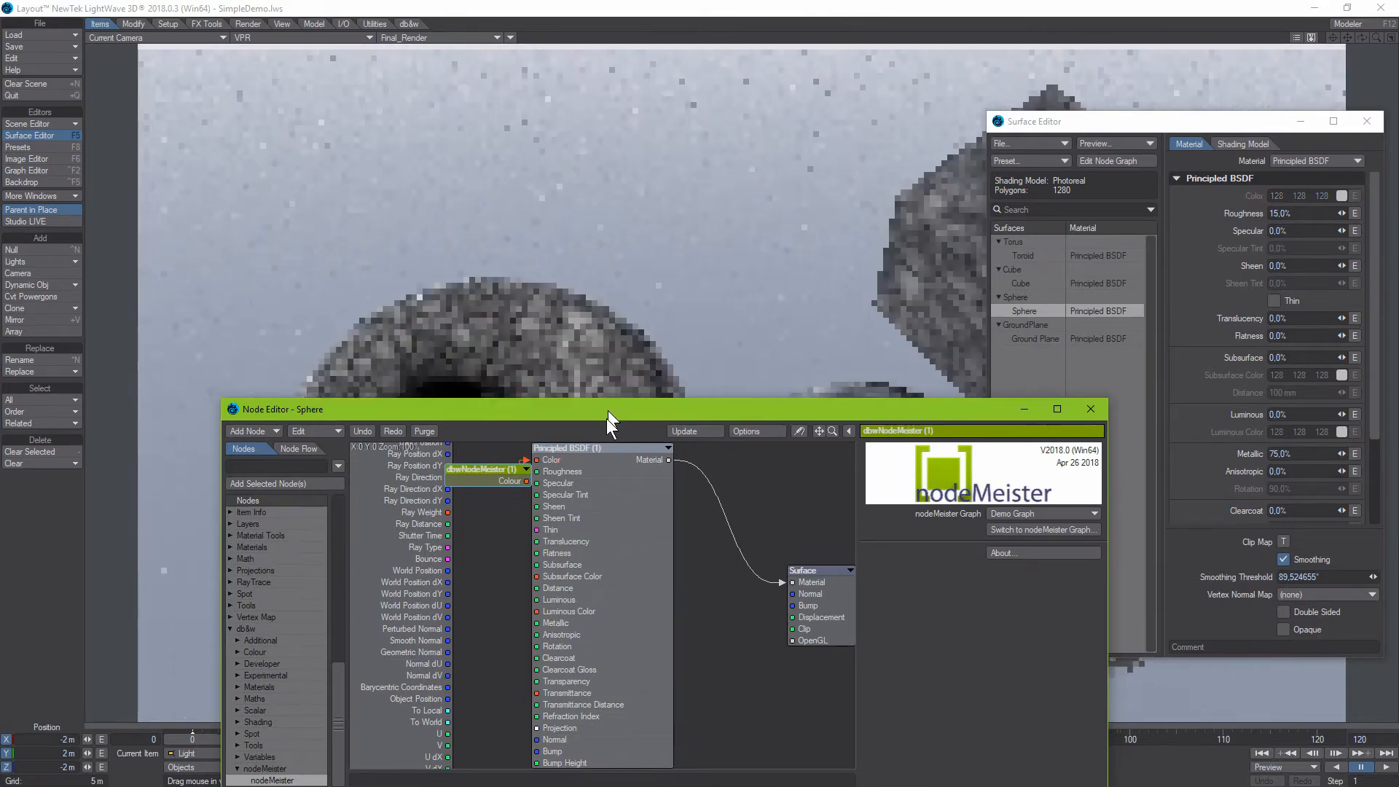
left_click_drag(608, 407, 24, 427)
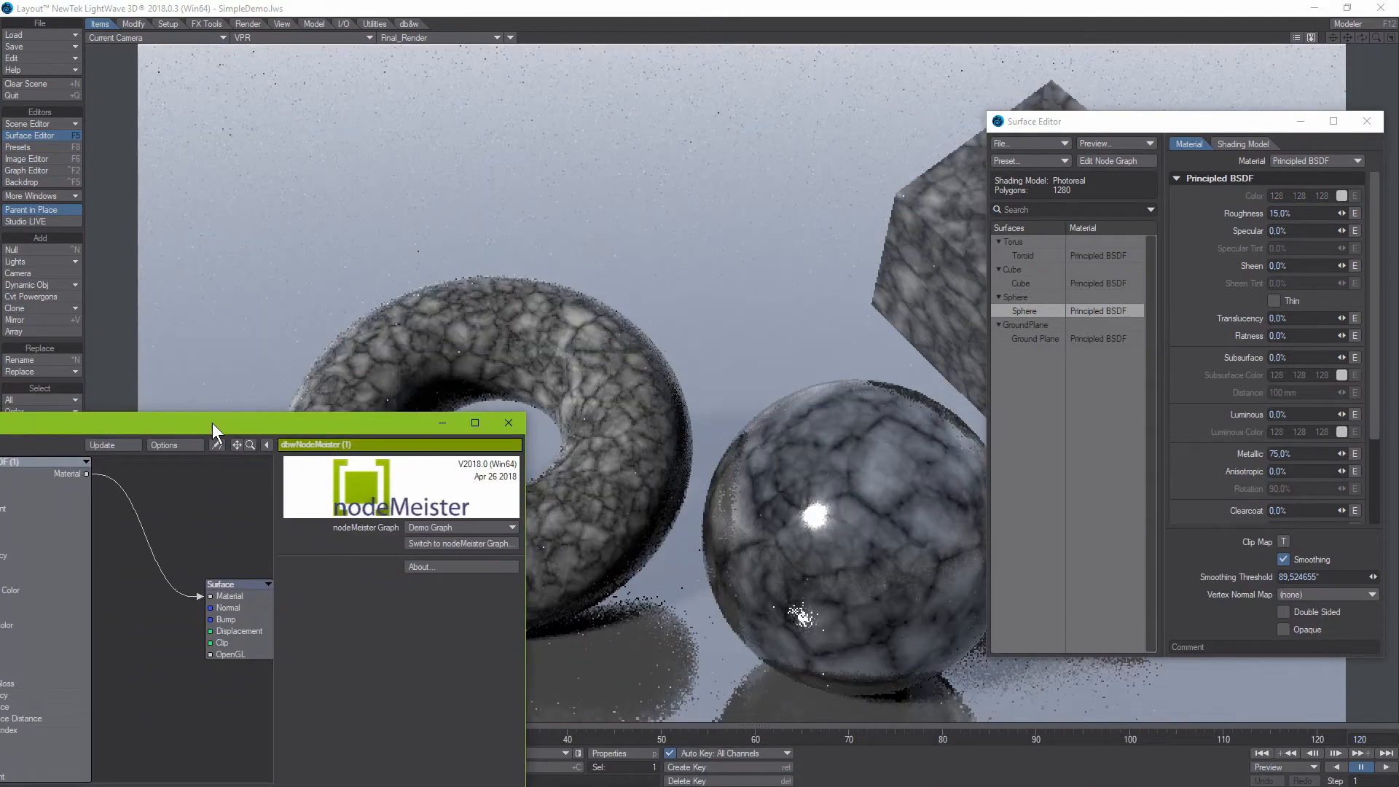
Step: Space out the nodeMeister and Principled BSDF nodes in the Sphere graph and move both editor windows clear of the rendered cube
left_click_drag(214, 427, 696, 254)
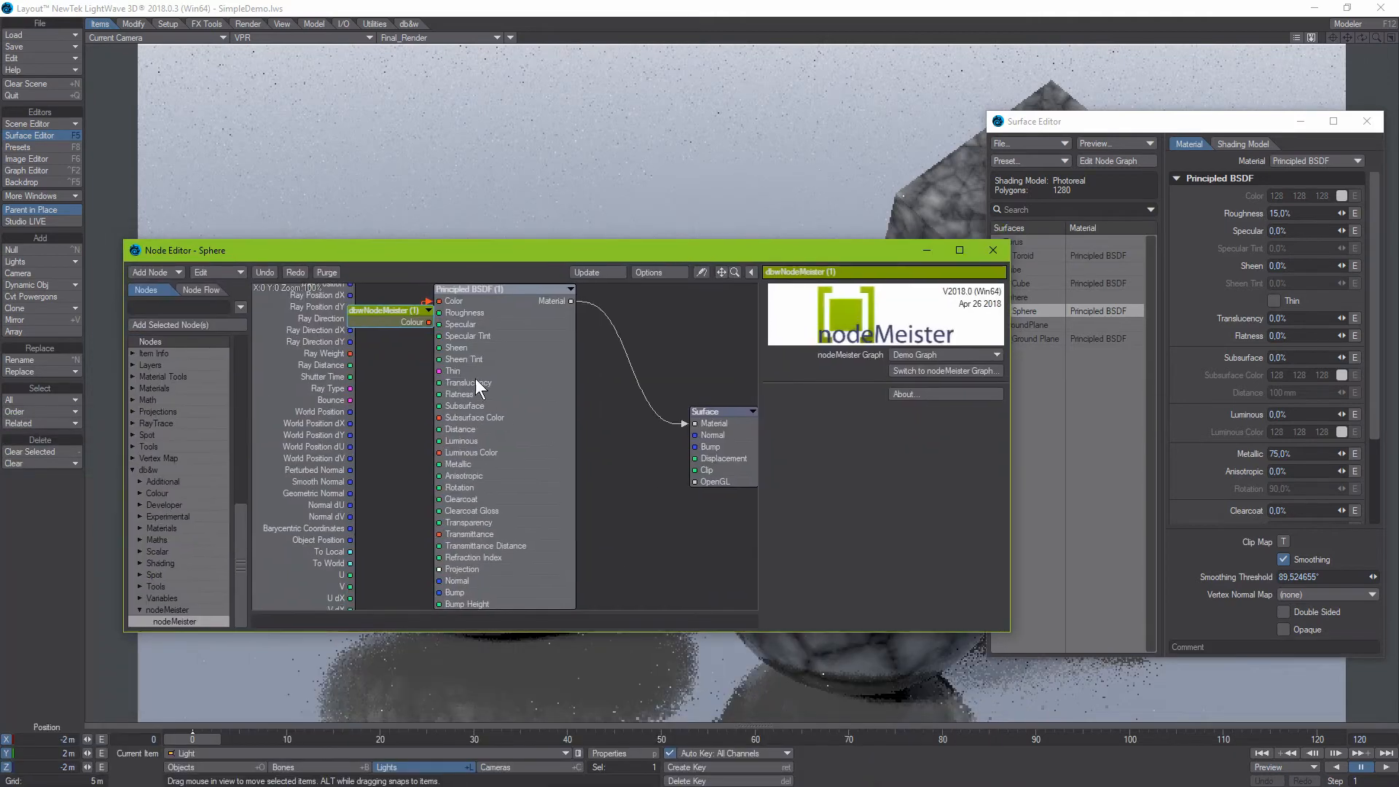
left_click_drag(441, 378, 527, 398)
left_click_drag(382, 316, 415, 356)
left_click_drag(422, 256, 468, 424)
left_click_drag(1122, 125, 1203, 180)
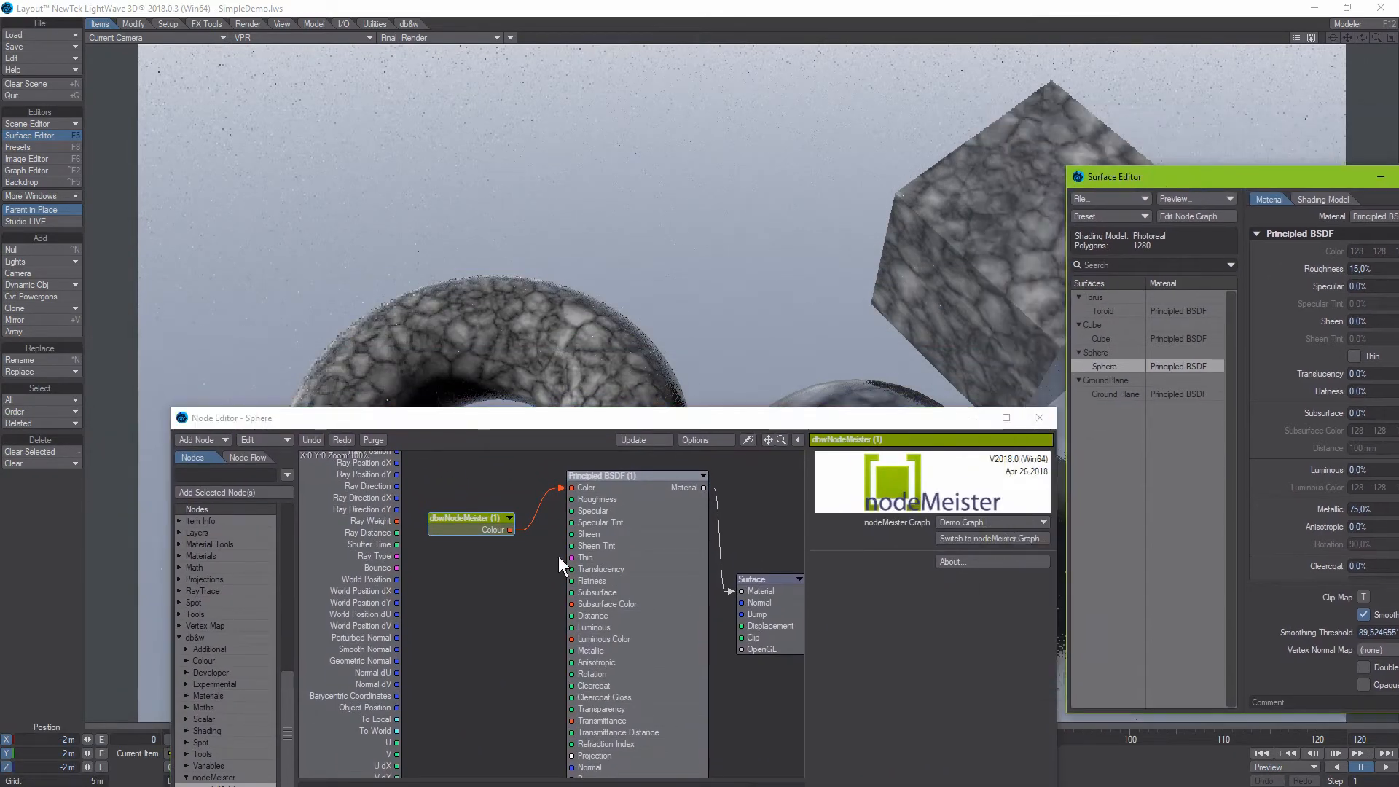
Step: Switch from the Sphere's nodeMeister node to Demo Graph and display the Crackle node's settings, shifting the node slightly upward
left_click(976, 539)
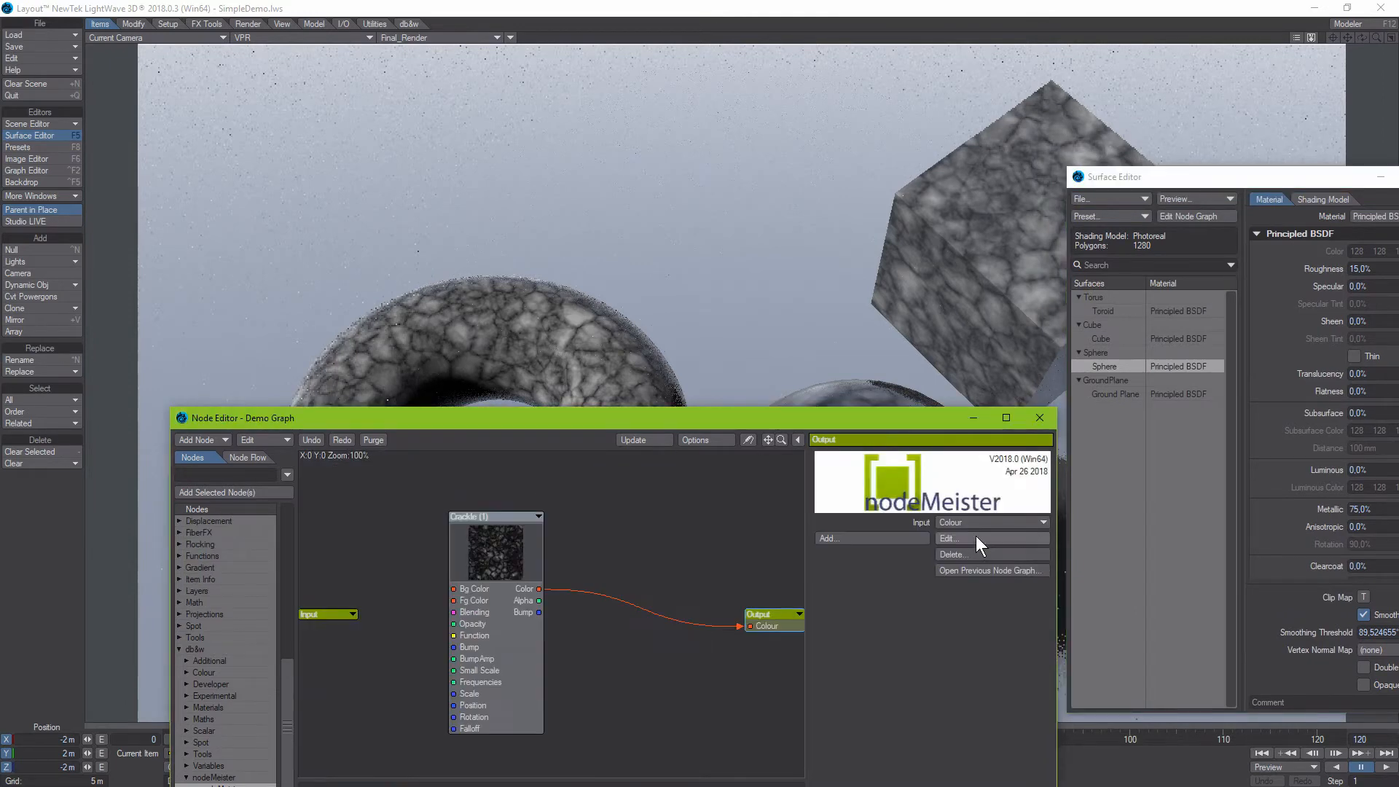
left_click(483, 615)
left_click_drag(513, 645, 517, 619)
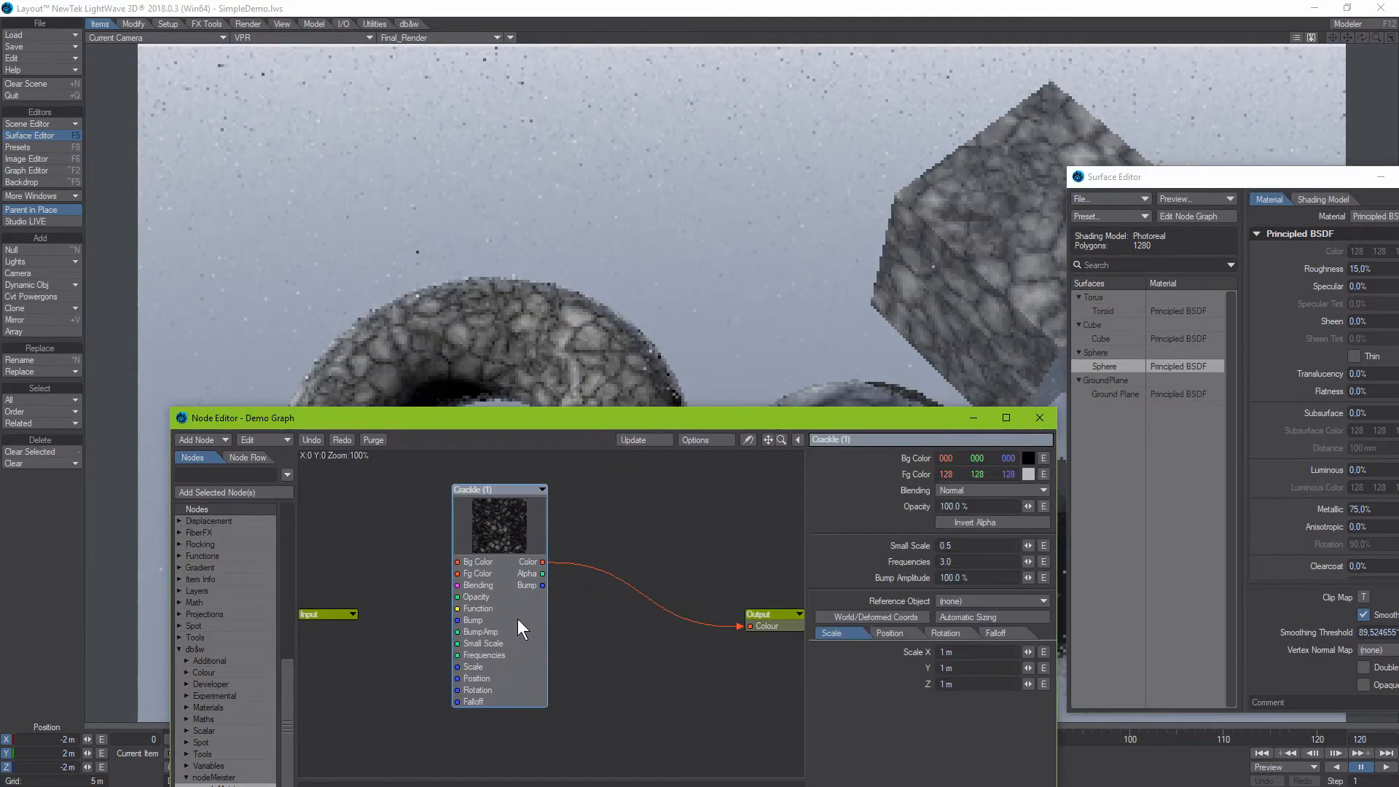
left_click_drag(575, 419, 603, 401)
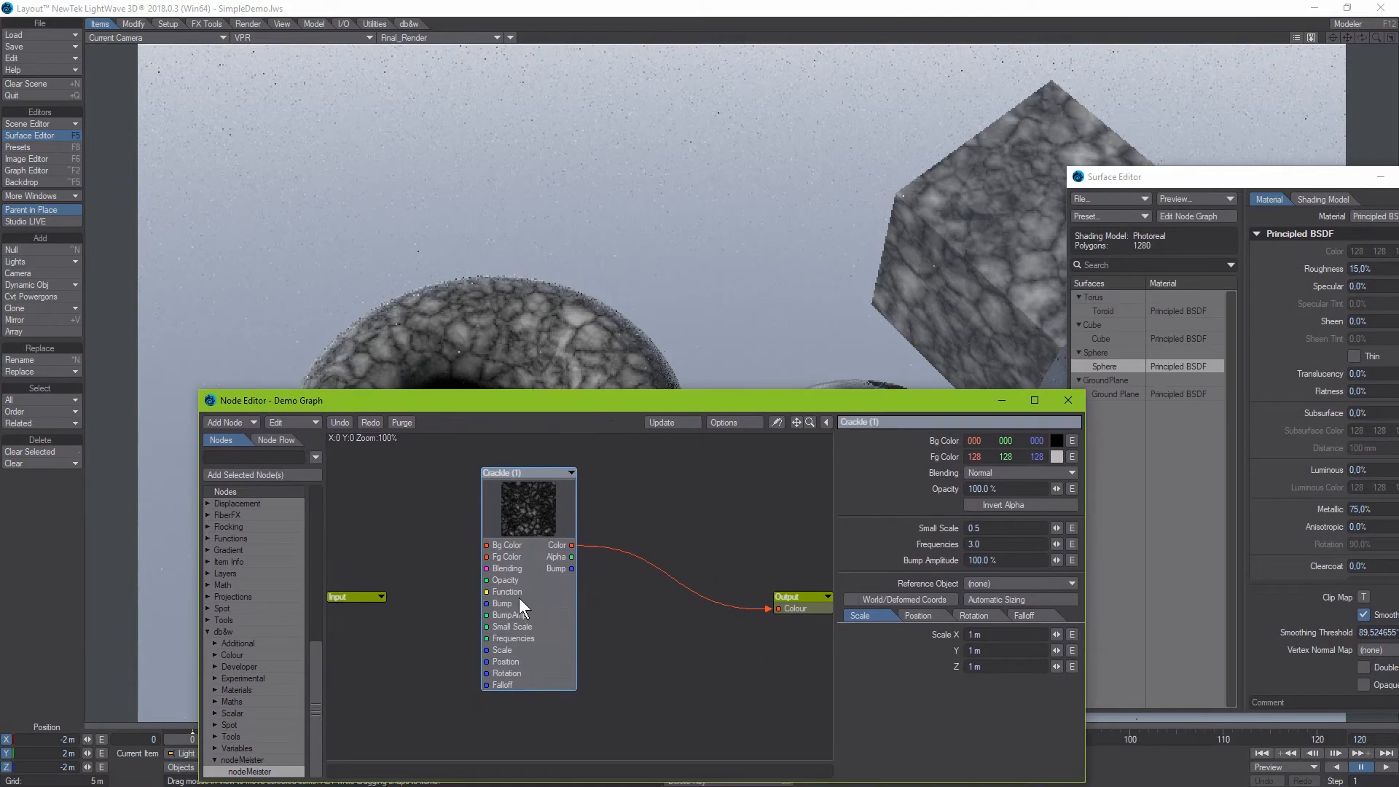
Step: Add two Colour-type outputs named Bg Colour and Fg Colour to Demo Graph's Input node
left_click(357, 600)
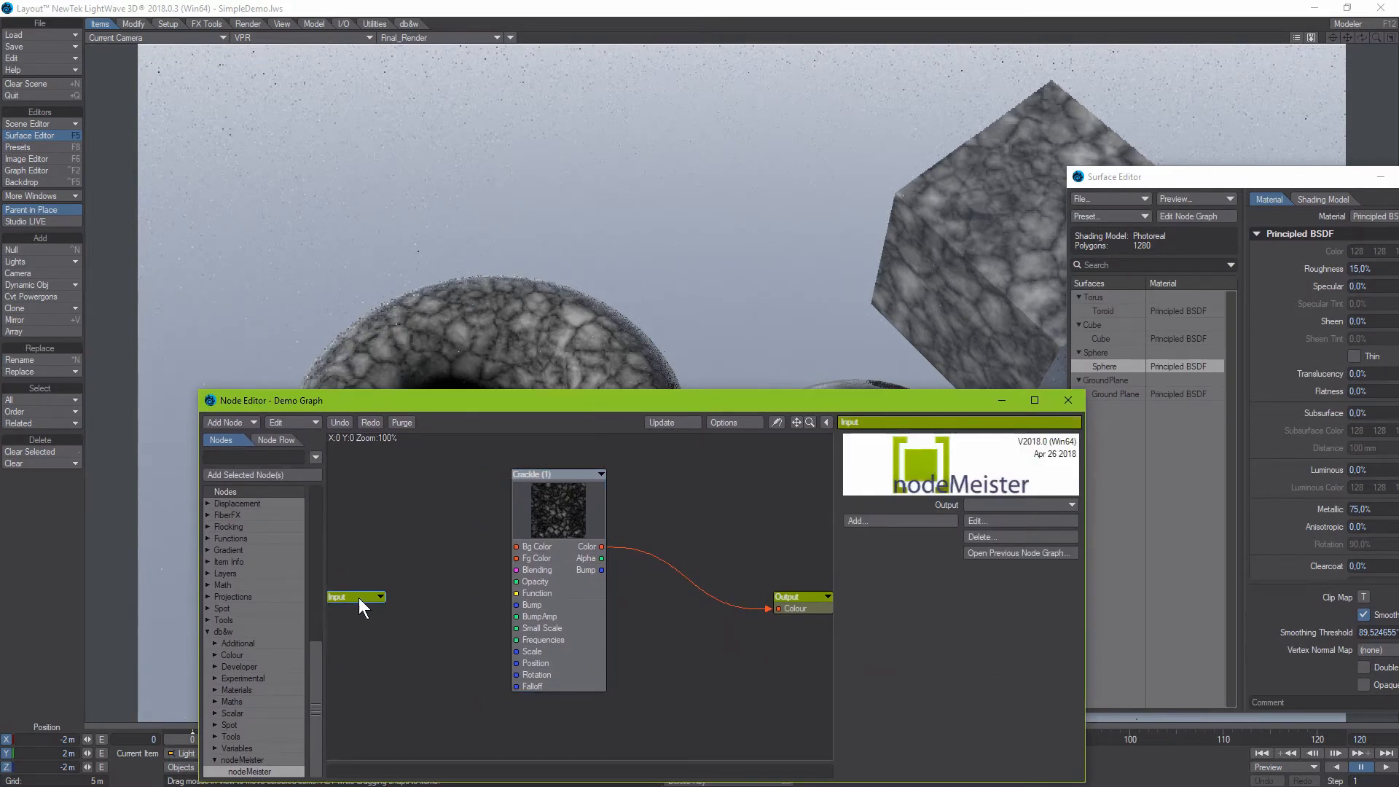
left_click(933, 520)
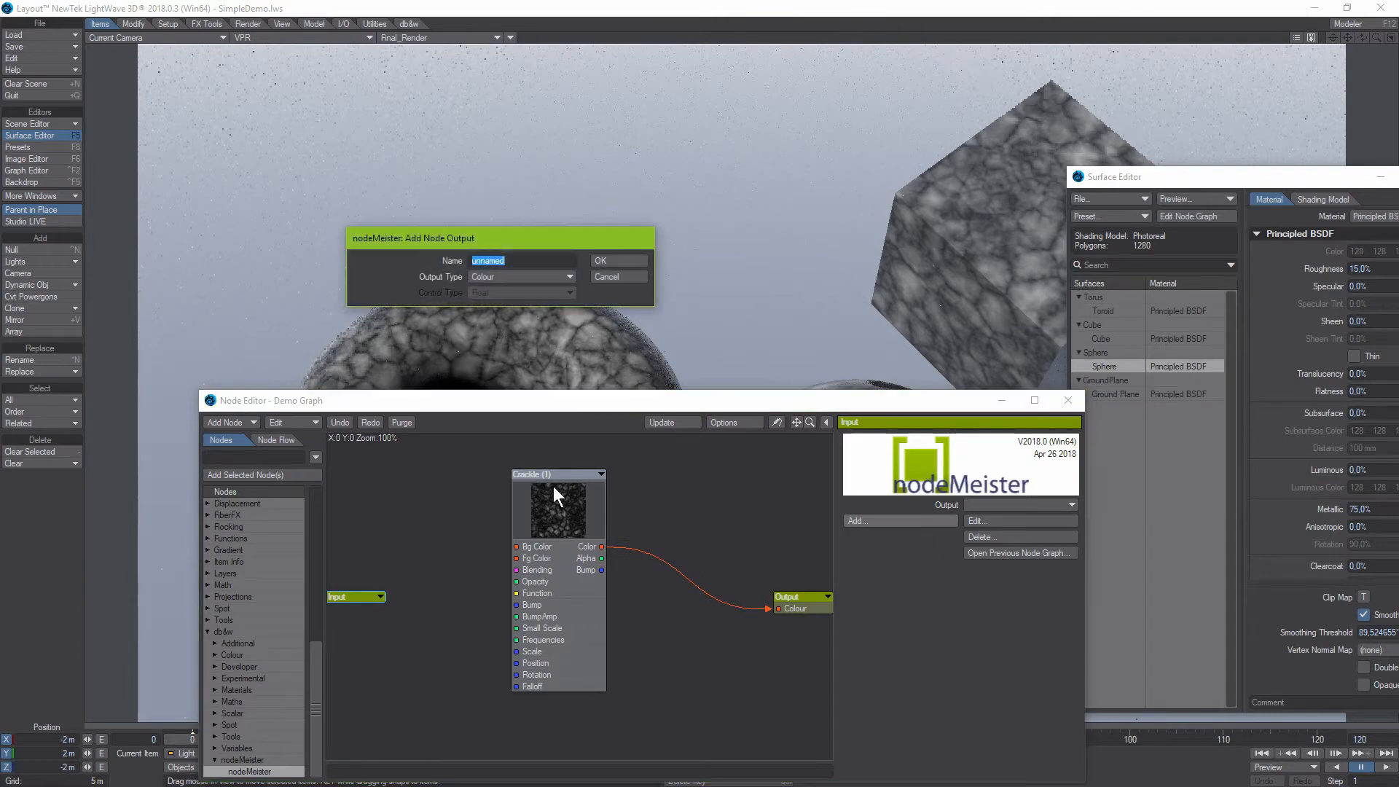
type("F")
type("g Colour")
key("Return")
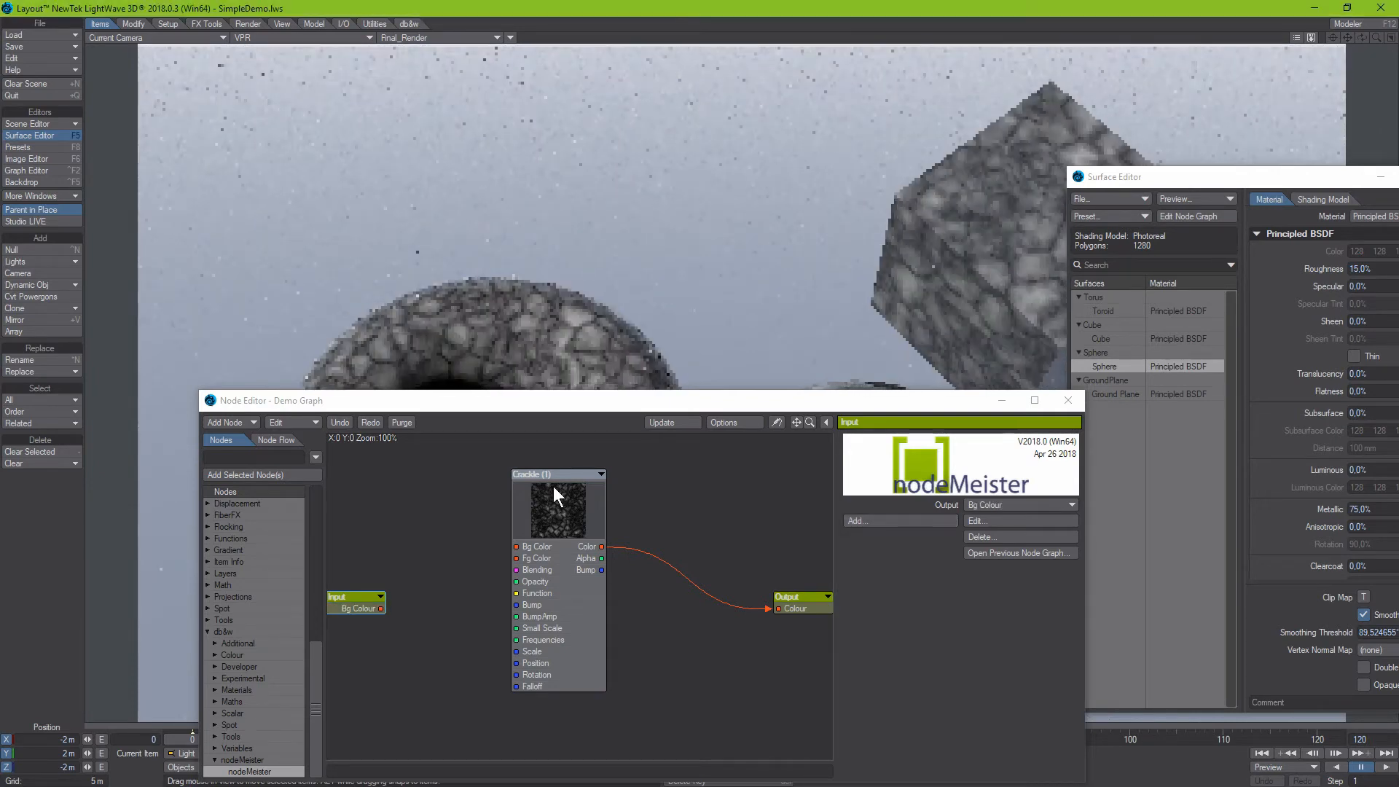
left_click(863, 522)
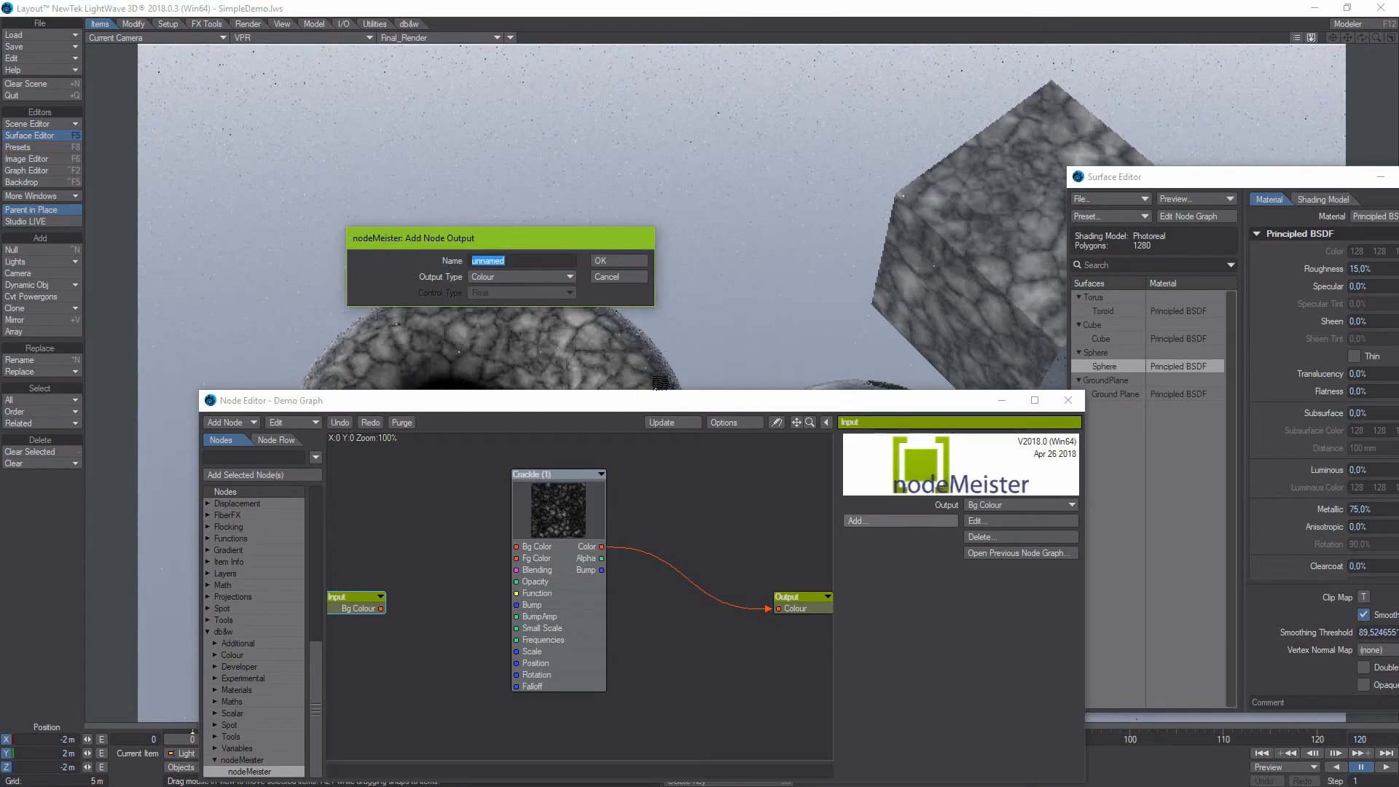
type("Fg Colour")
key("Return")
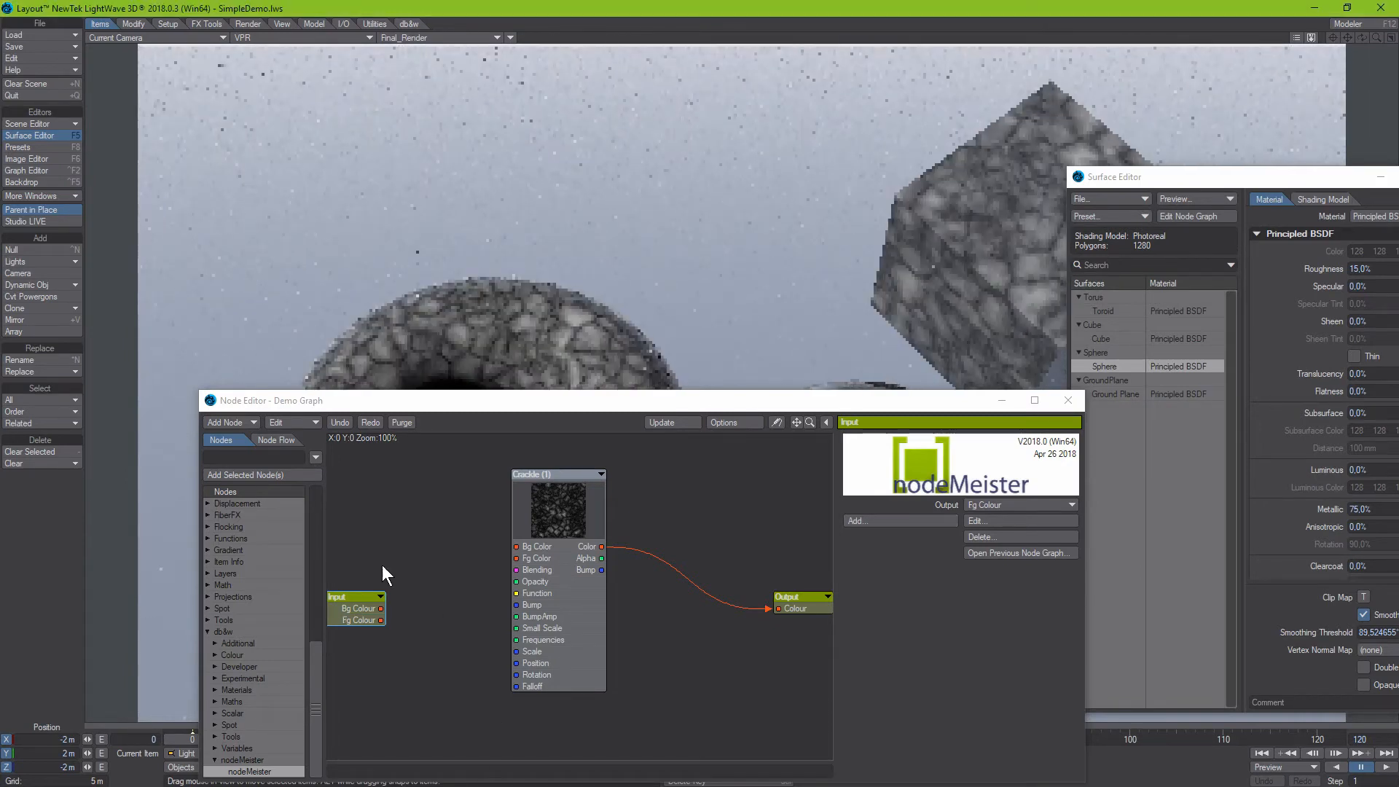
Step: Connect the Input node's Bg Colour and Fg Colour to Crackle's Bg Color and Fg Color, and reposition the node editor over the render
left_click_drag(345, 615, 515, 547)
left_click_drag(390, 570, 518, 559)
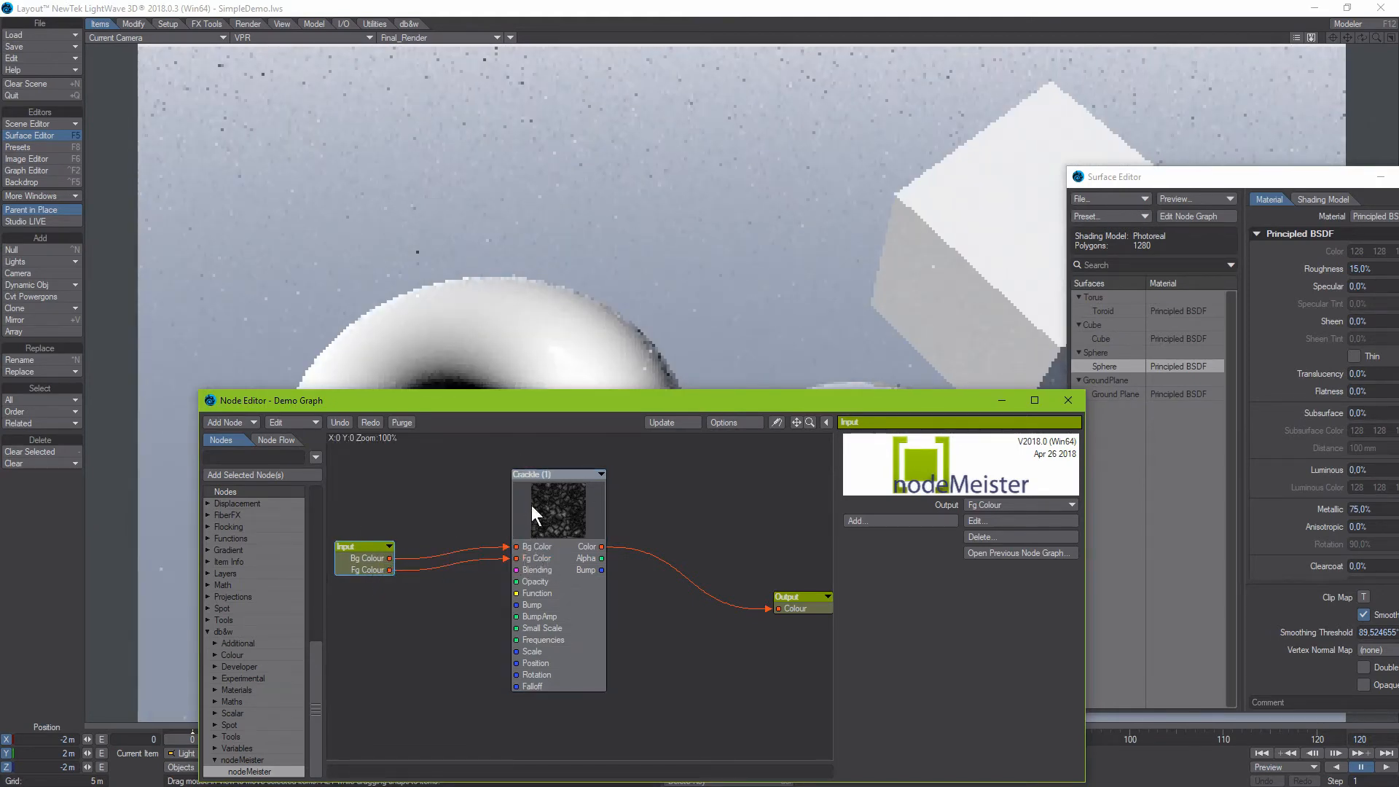
left_click_drag(473, 406, 426, 371)
left_click_drag(587, 365, 612, 588)
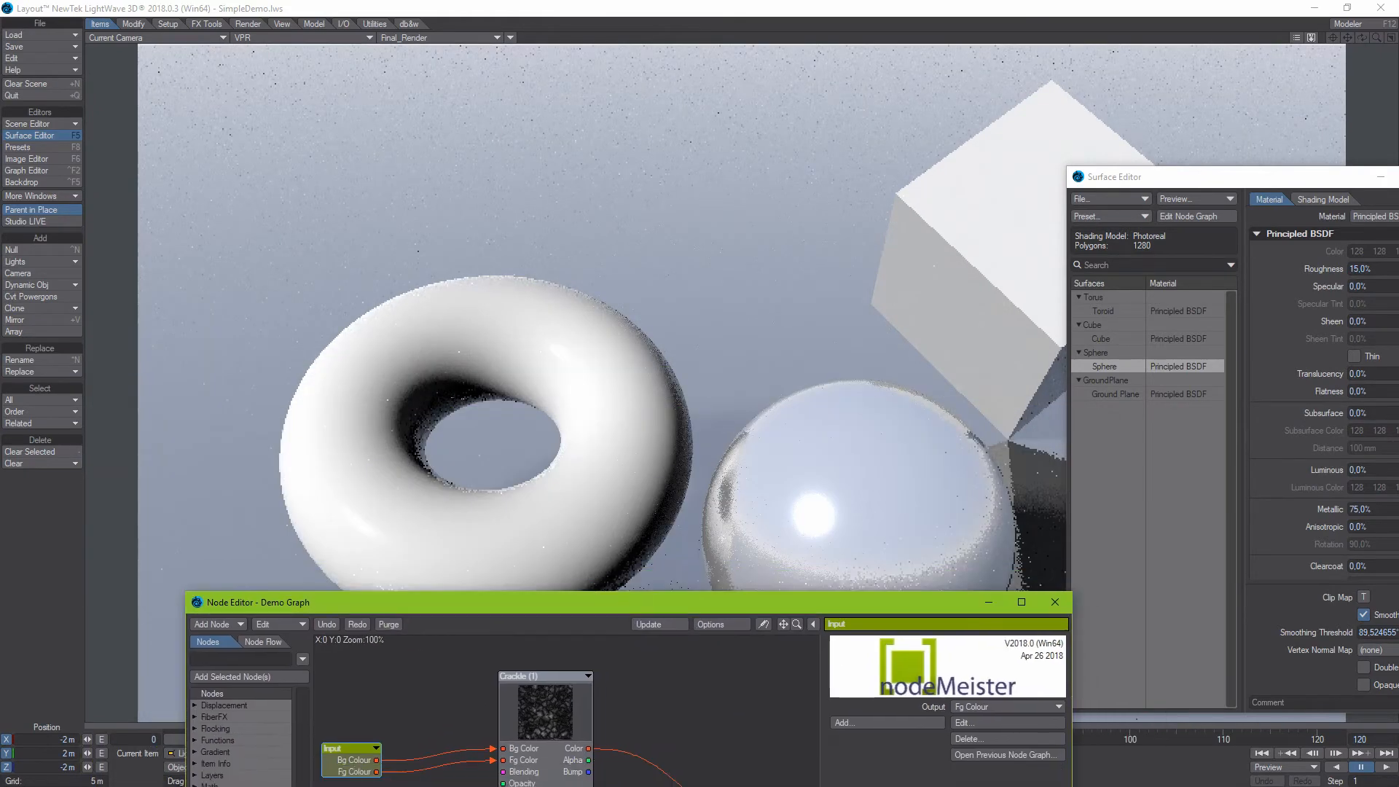
left_click_drag(721, 592, 672, 399)
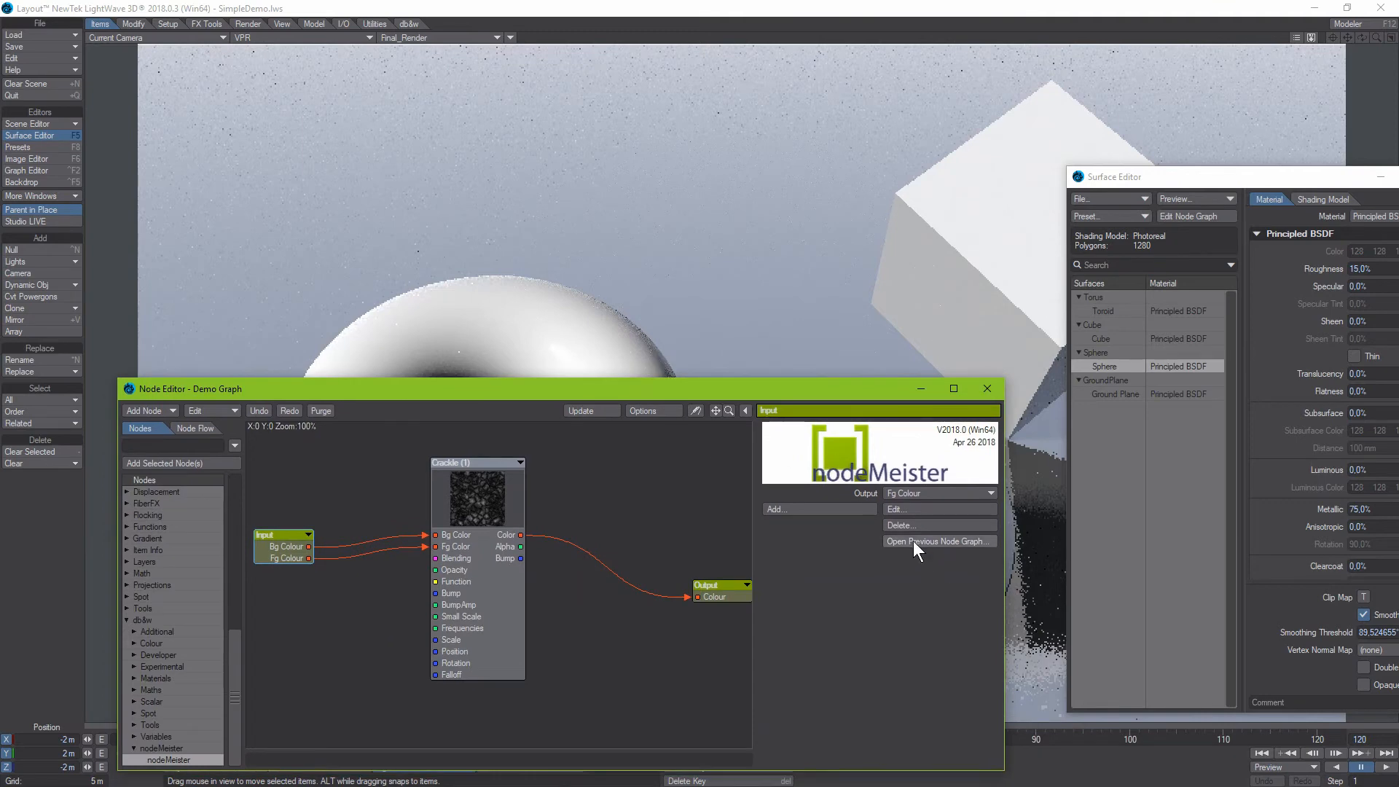
Step: Return to the Sphere's node graph and move the node editor clear of the rendered sphere
left_click(914, 542)
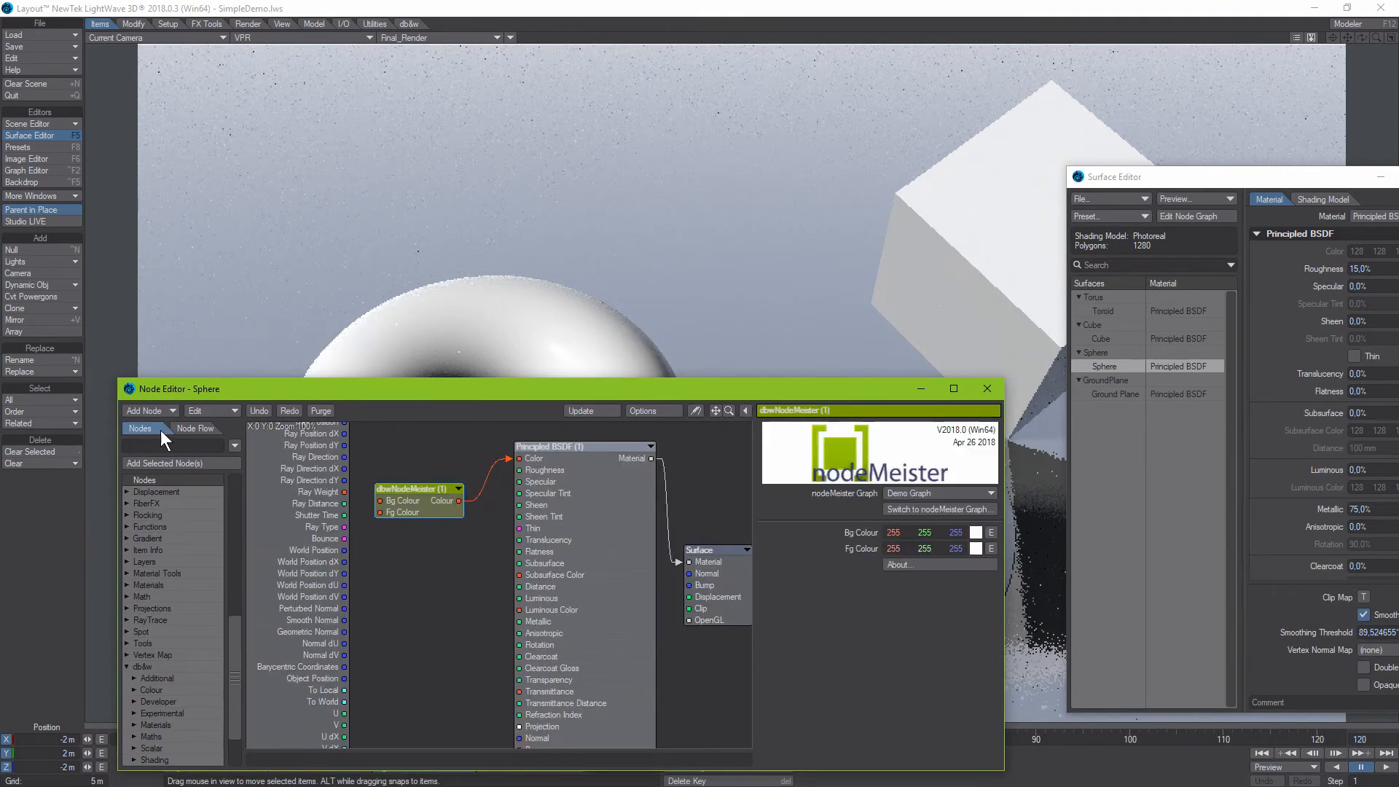
left_click_drag(769, 396, 497, 262)
left_click_drag(218, 256, 264, 72)
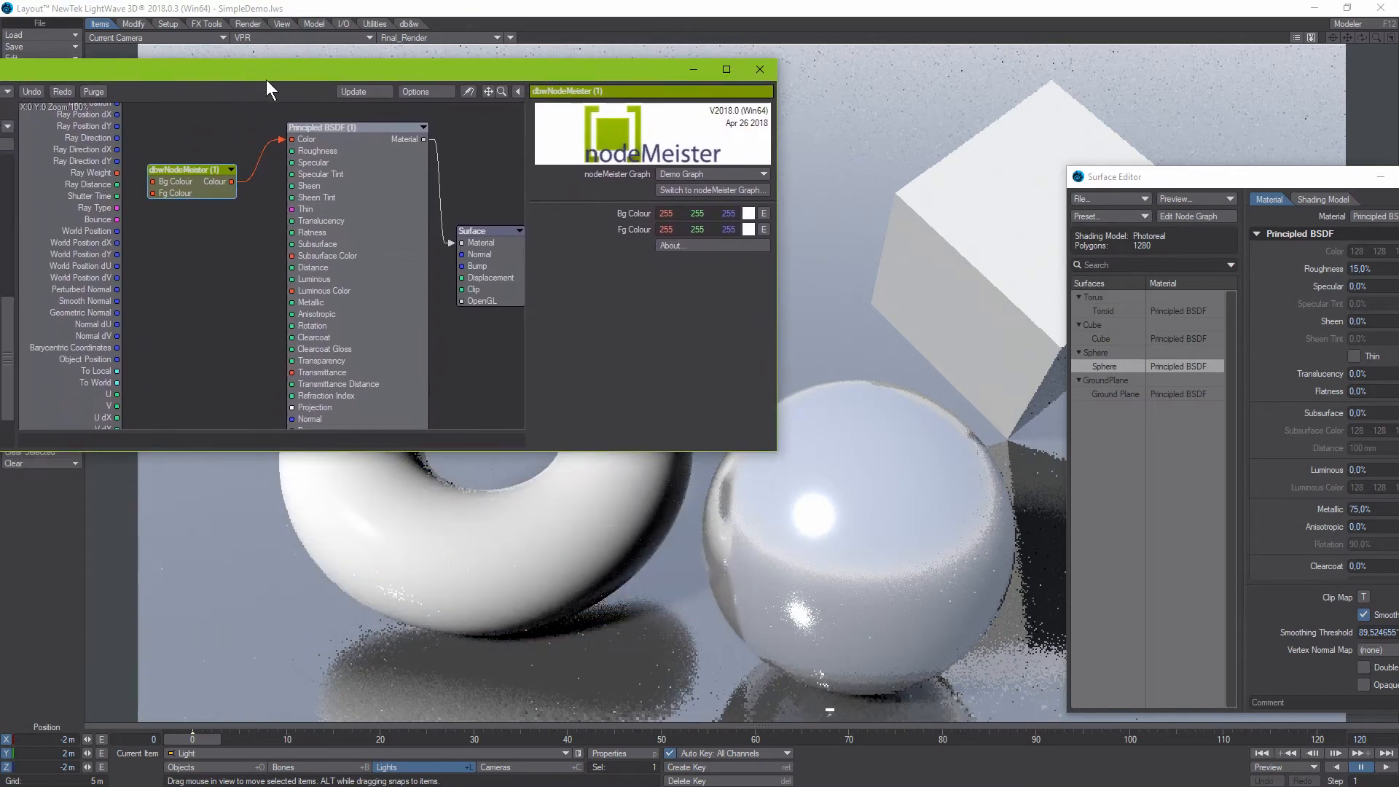
left_click(198, 185)
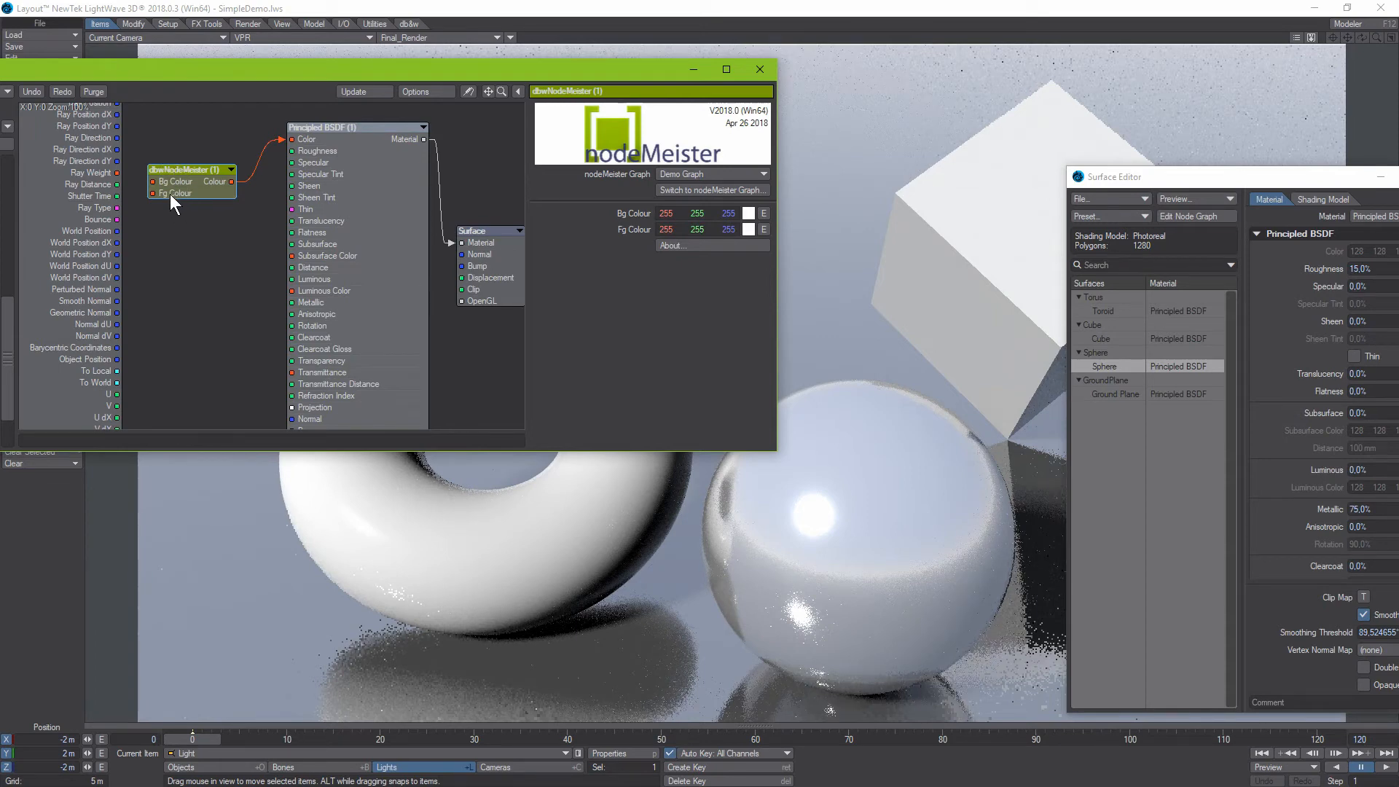
Step: Set the Sphere nodeMeister node's Bg Colour to dark blue (0, 16, 64) and its Fg Colour to dark red (64, 0, 0)
left_click(749, 214)
left_click(507, 505)
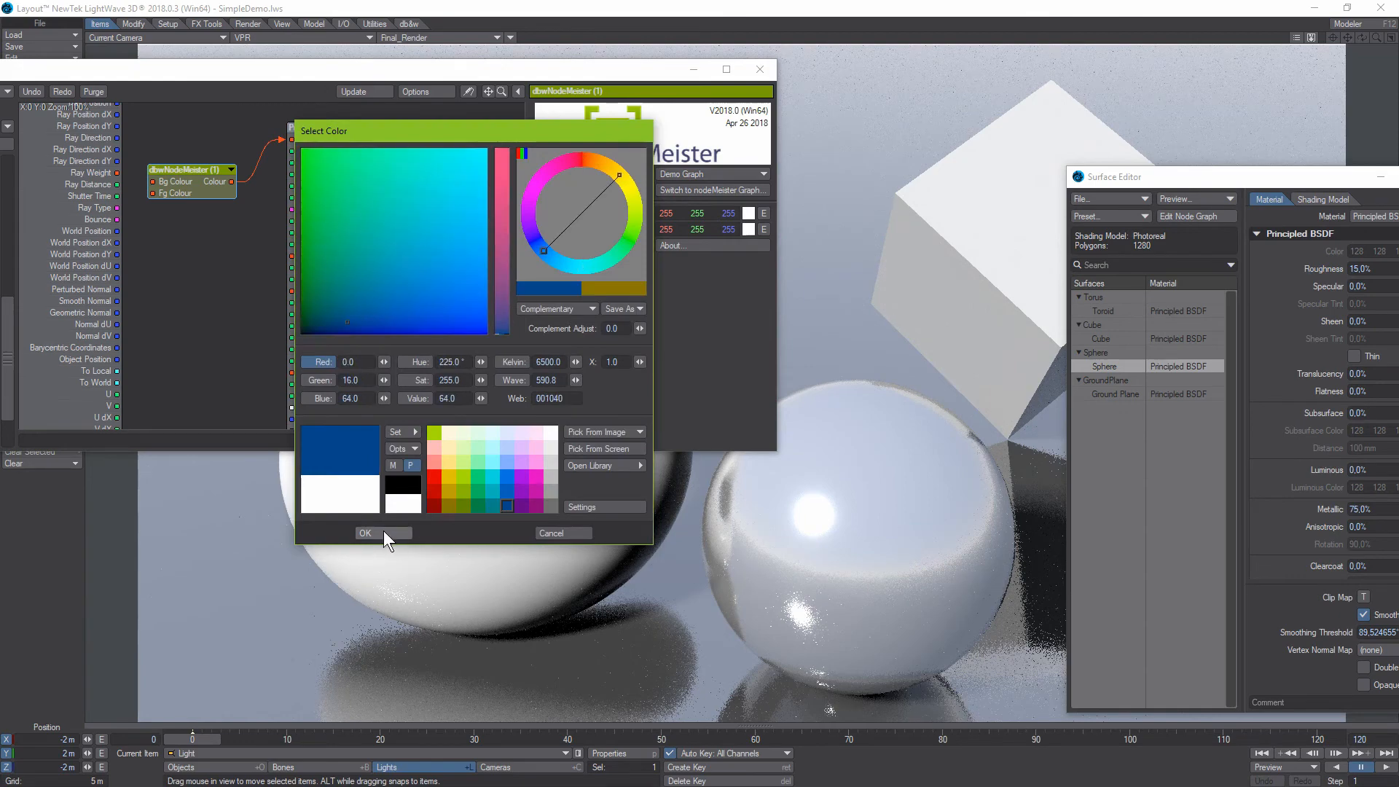
left_click(384, 533)
left_click(749, 230)
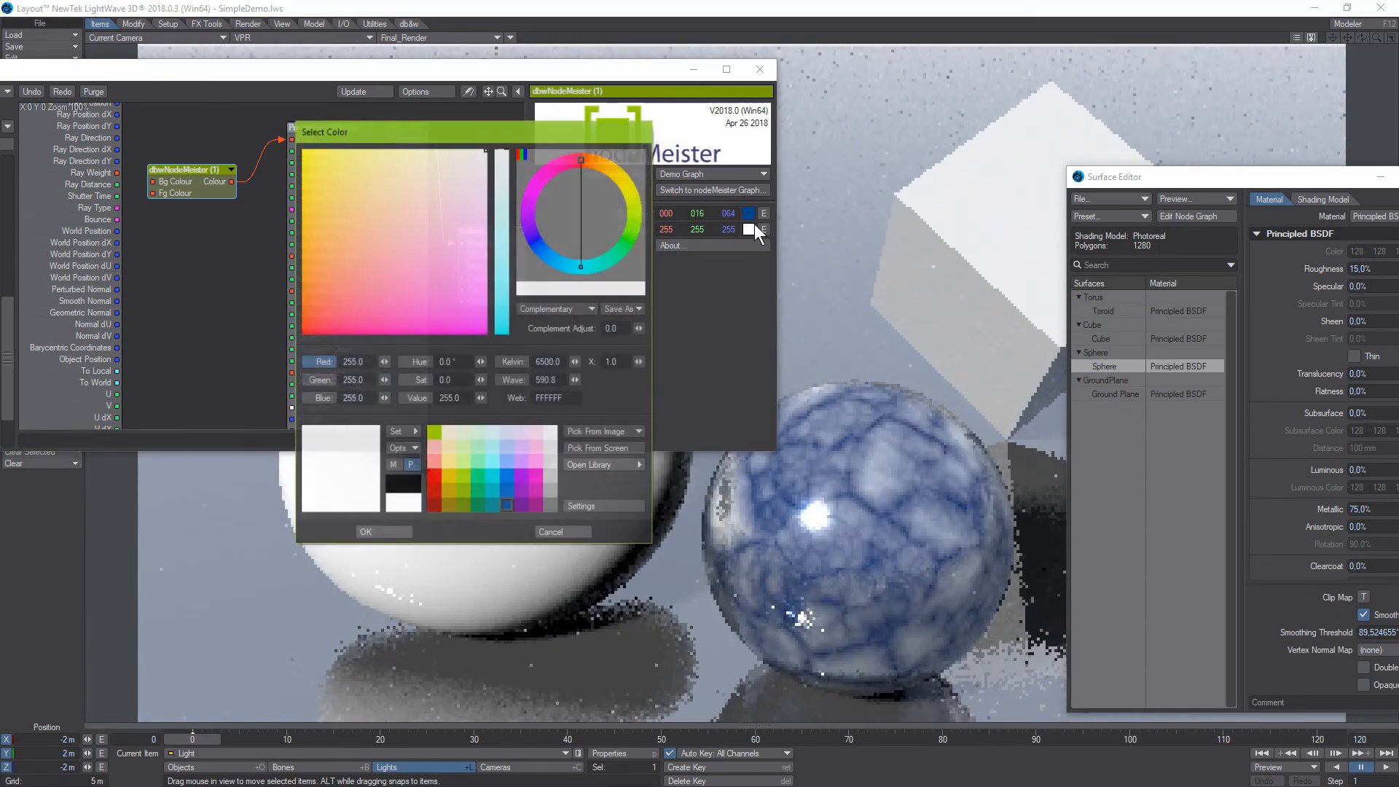
left_click(440, 504)
left_click(387, 533)
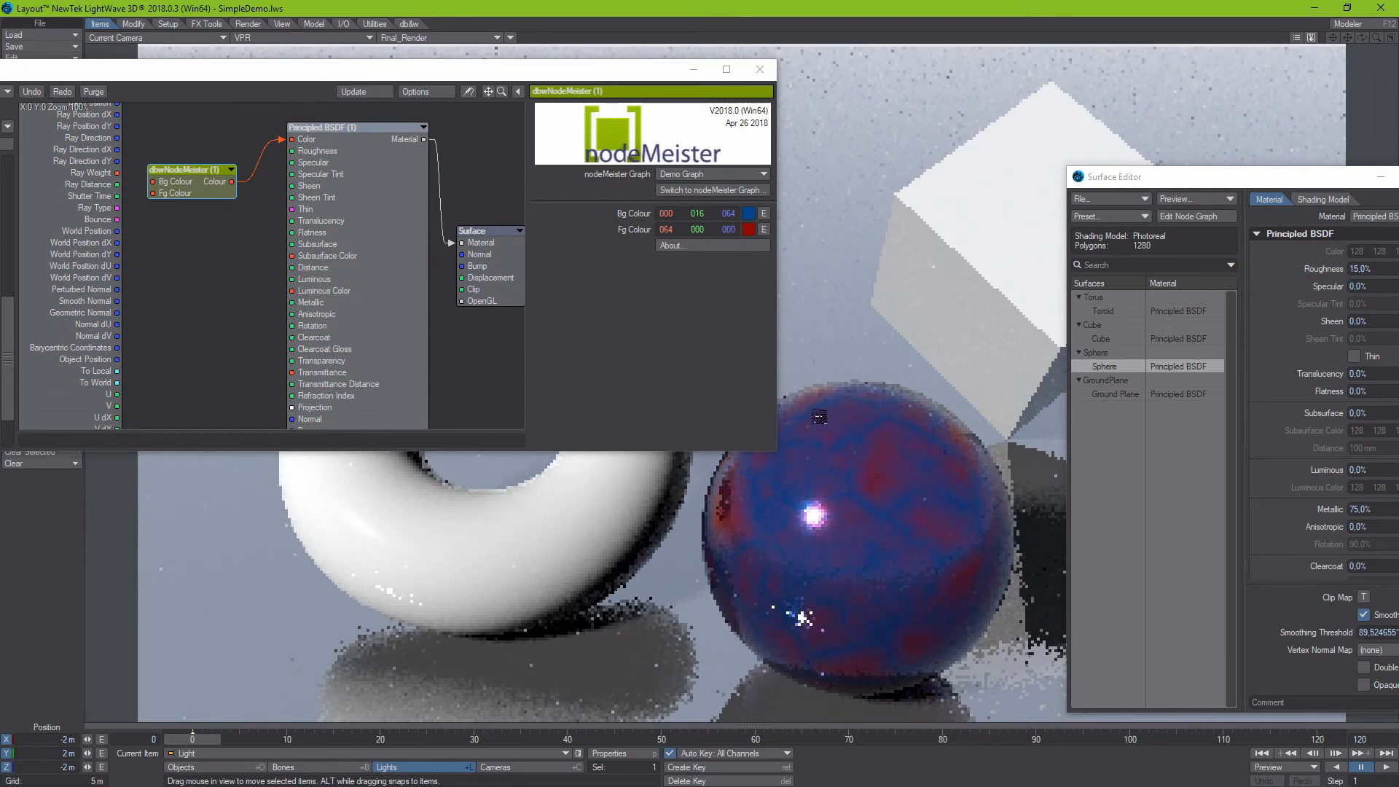
left_click(181, 186)
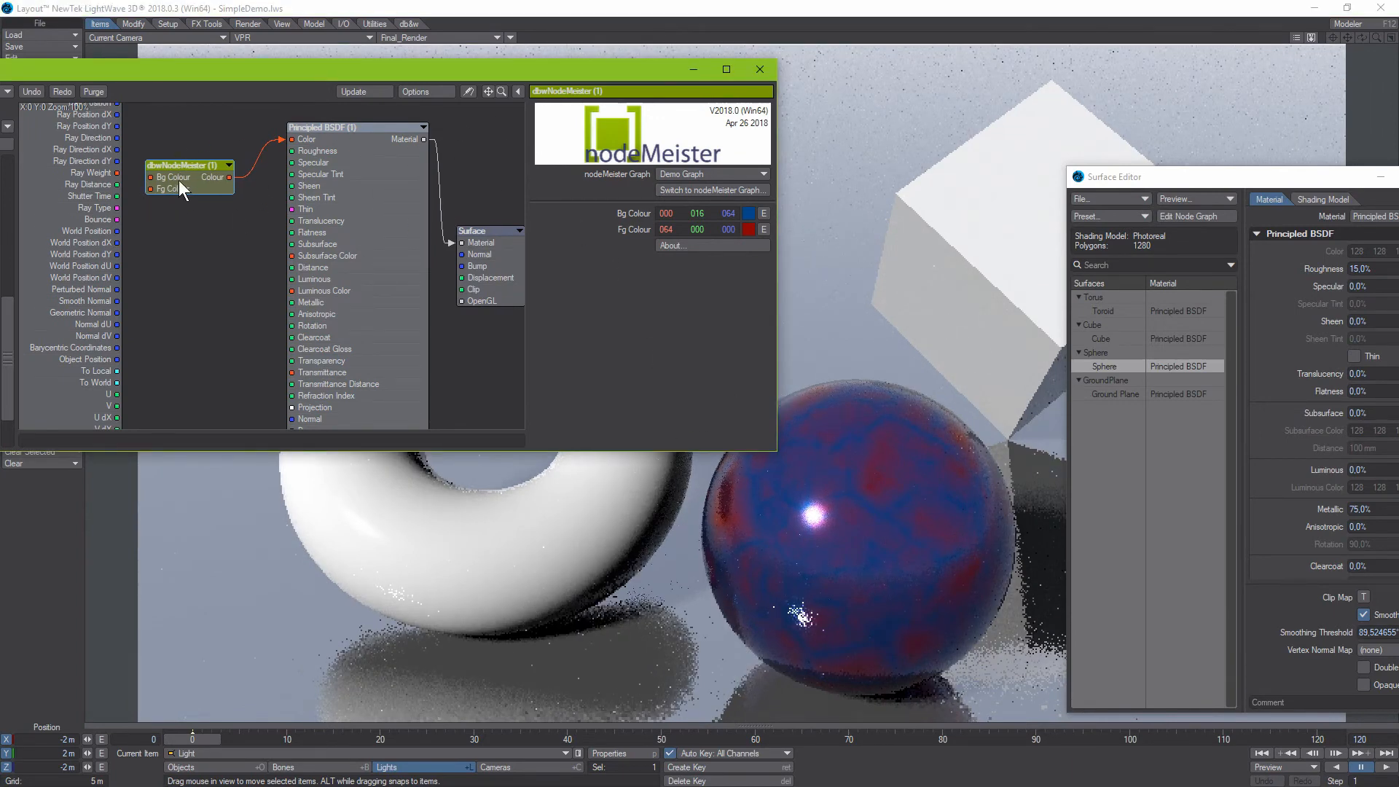
left_click_drag(177, 180, 180, 188)
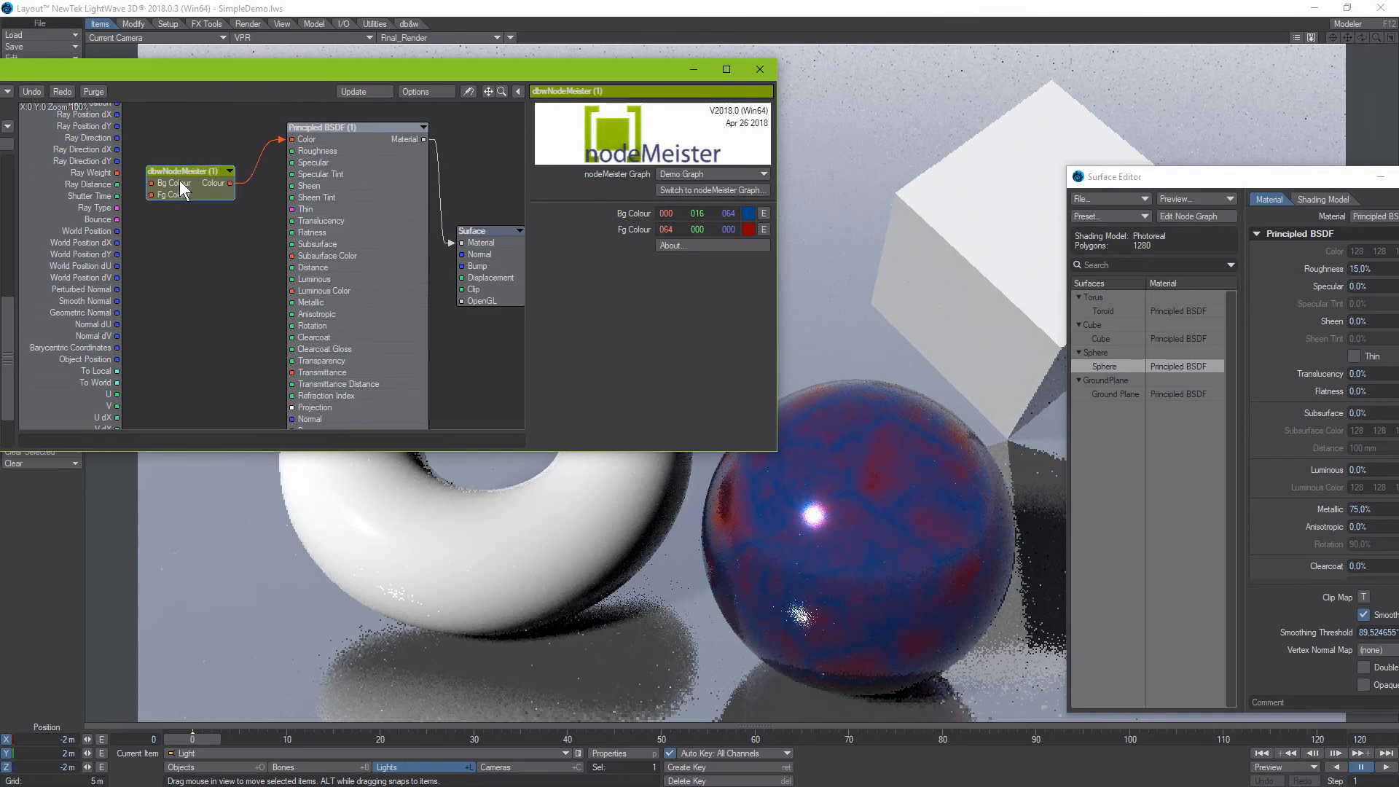
Step: Set the Cube surface's nodeMeister Bg Colour to yellow (127, 95, 0) and its Fg Colour to black (0, 0, 0)
left_click_drag(119, 70, 180, 69)
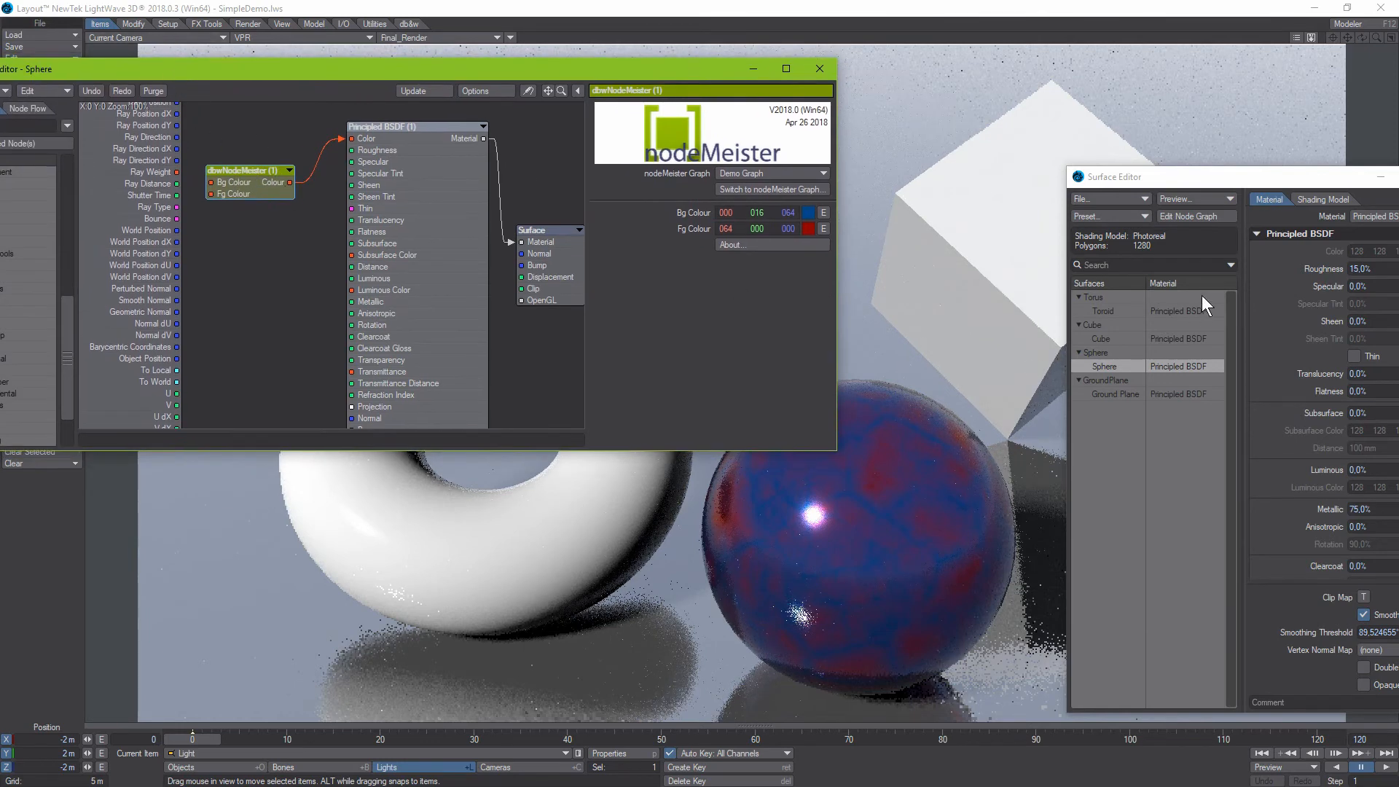
left_click(1112, 338)
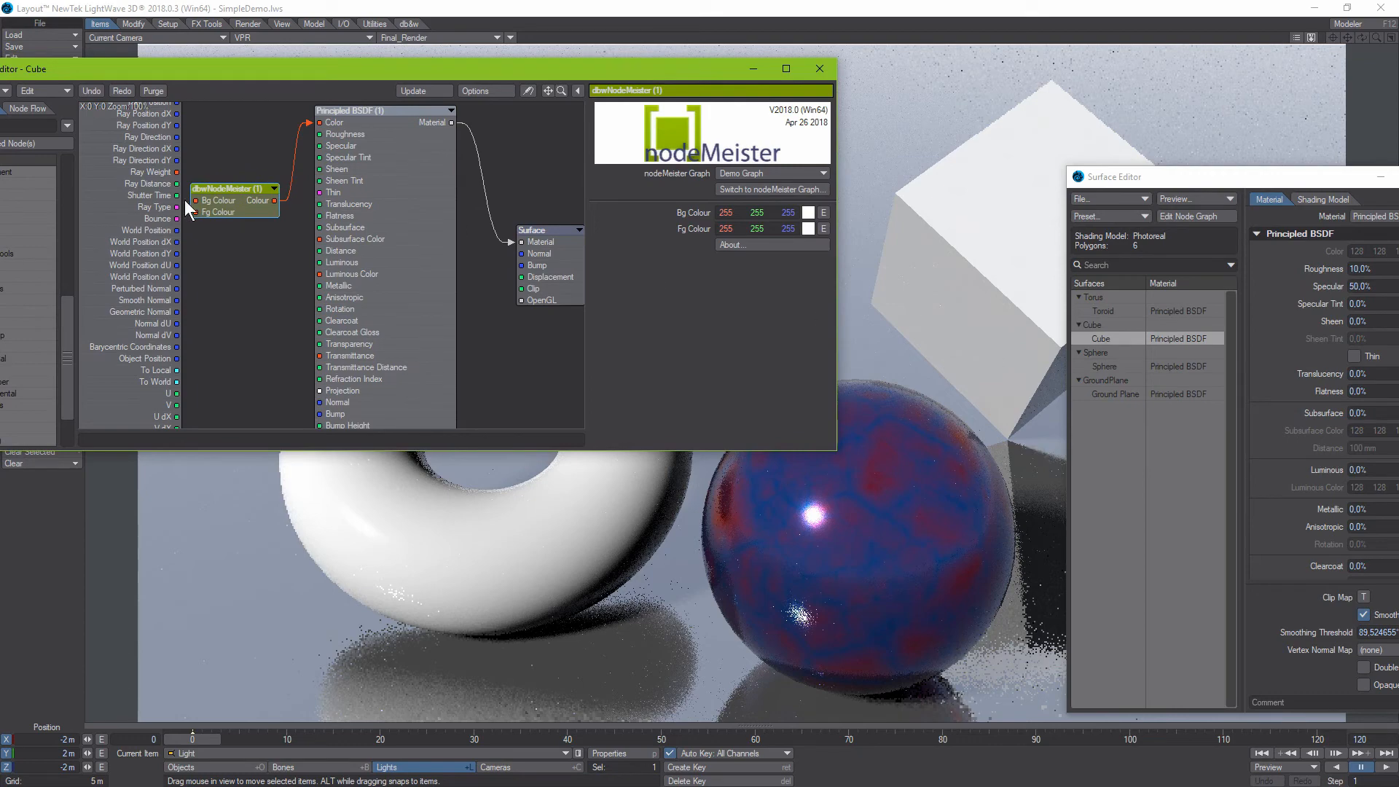
left_click(808, 212)
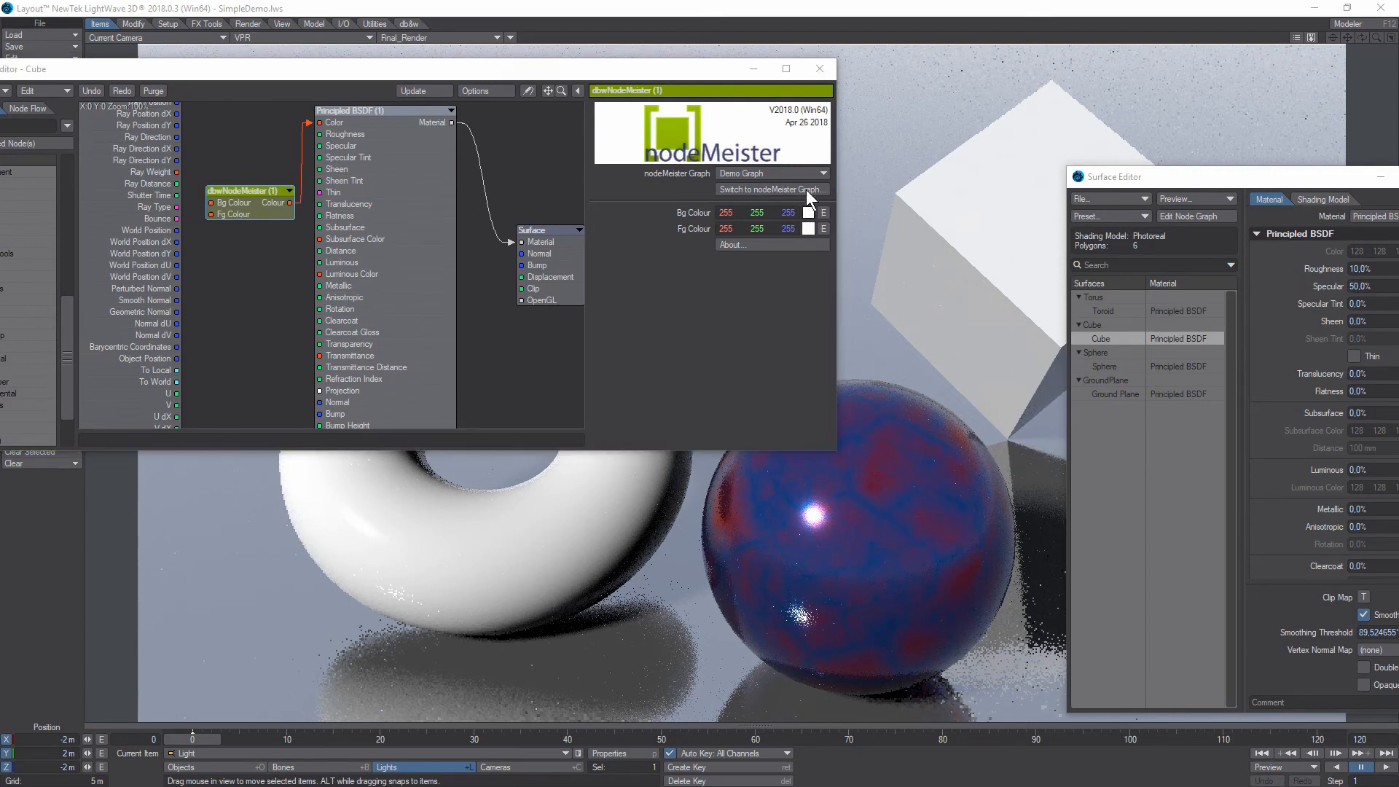
left_click(448, 491)
left_click(397, 535)
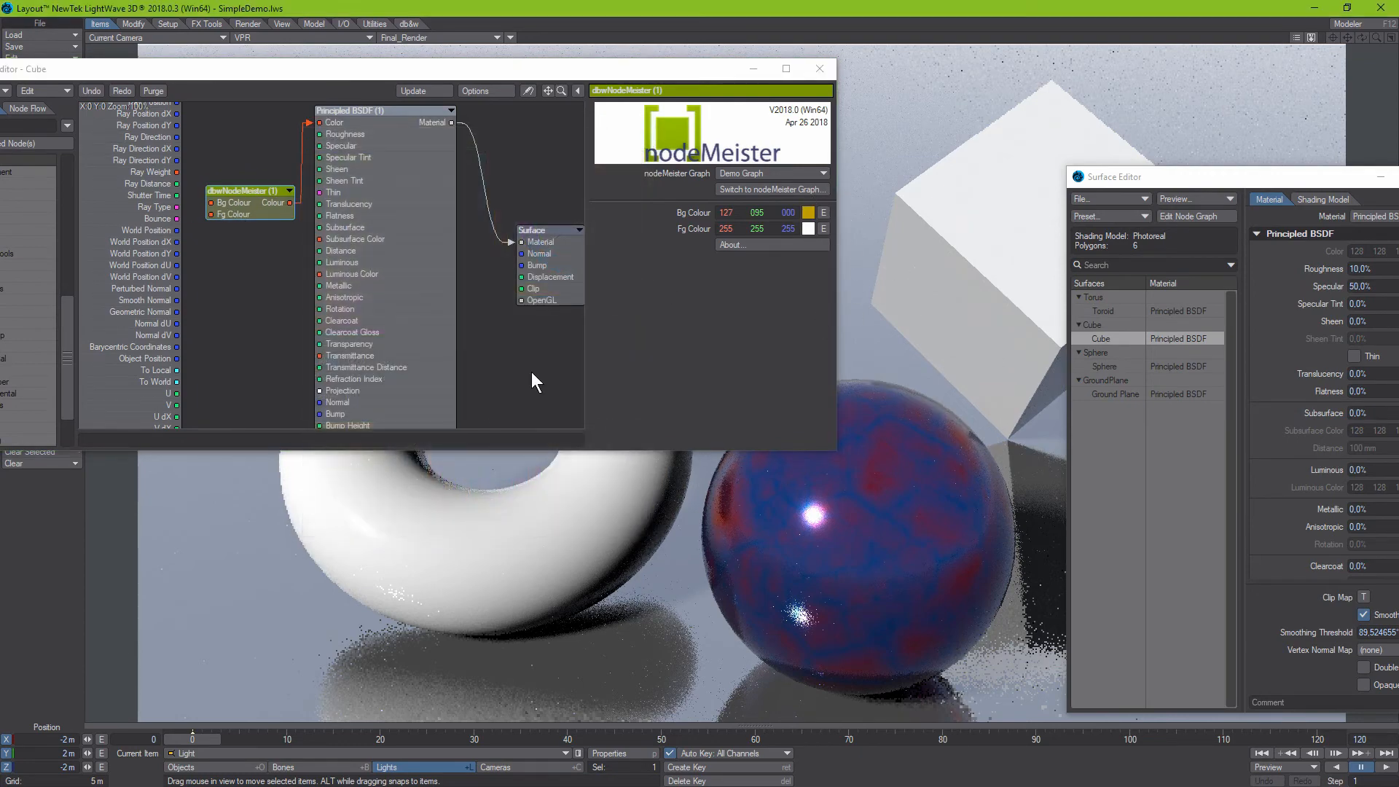
left_click(808, 229)
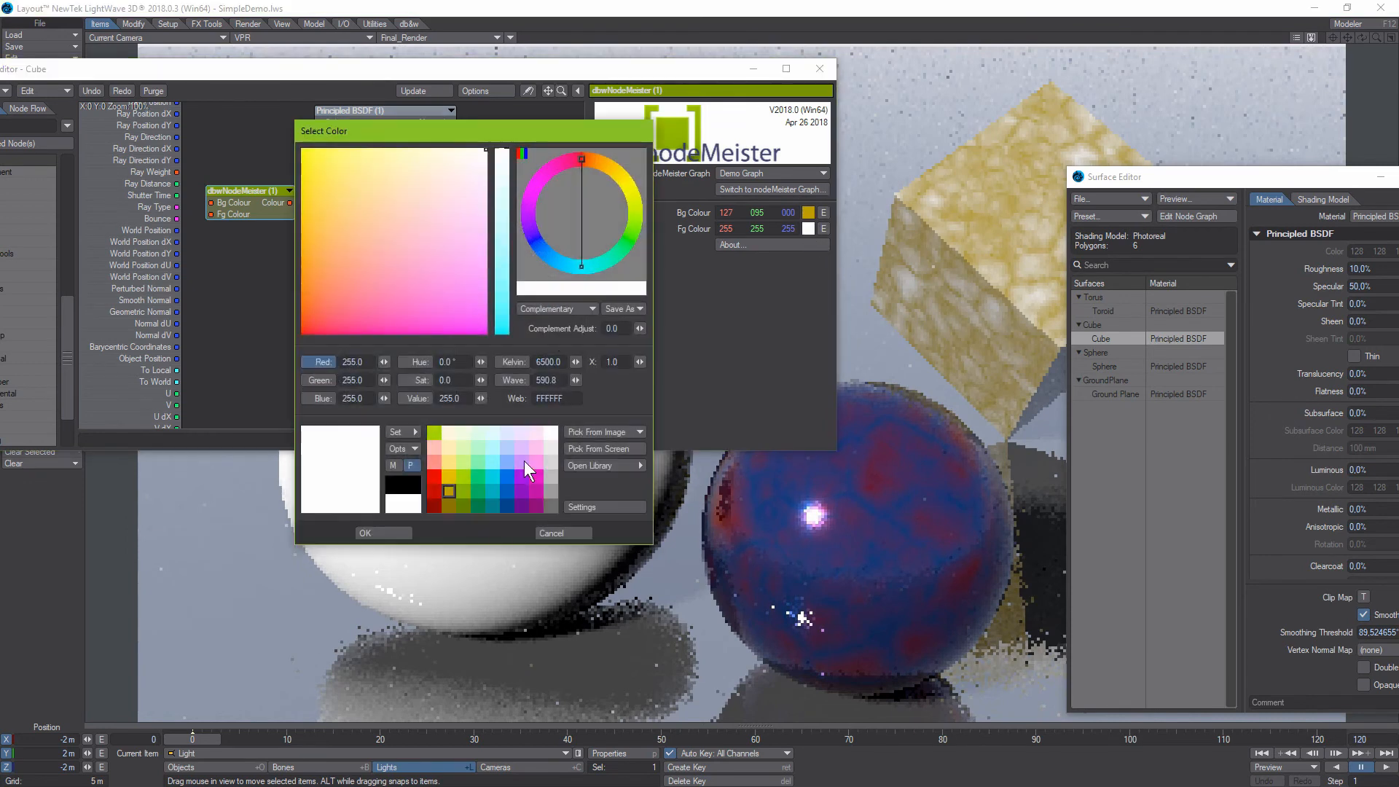
left_click(402, 484)
left_click(392, 532)
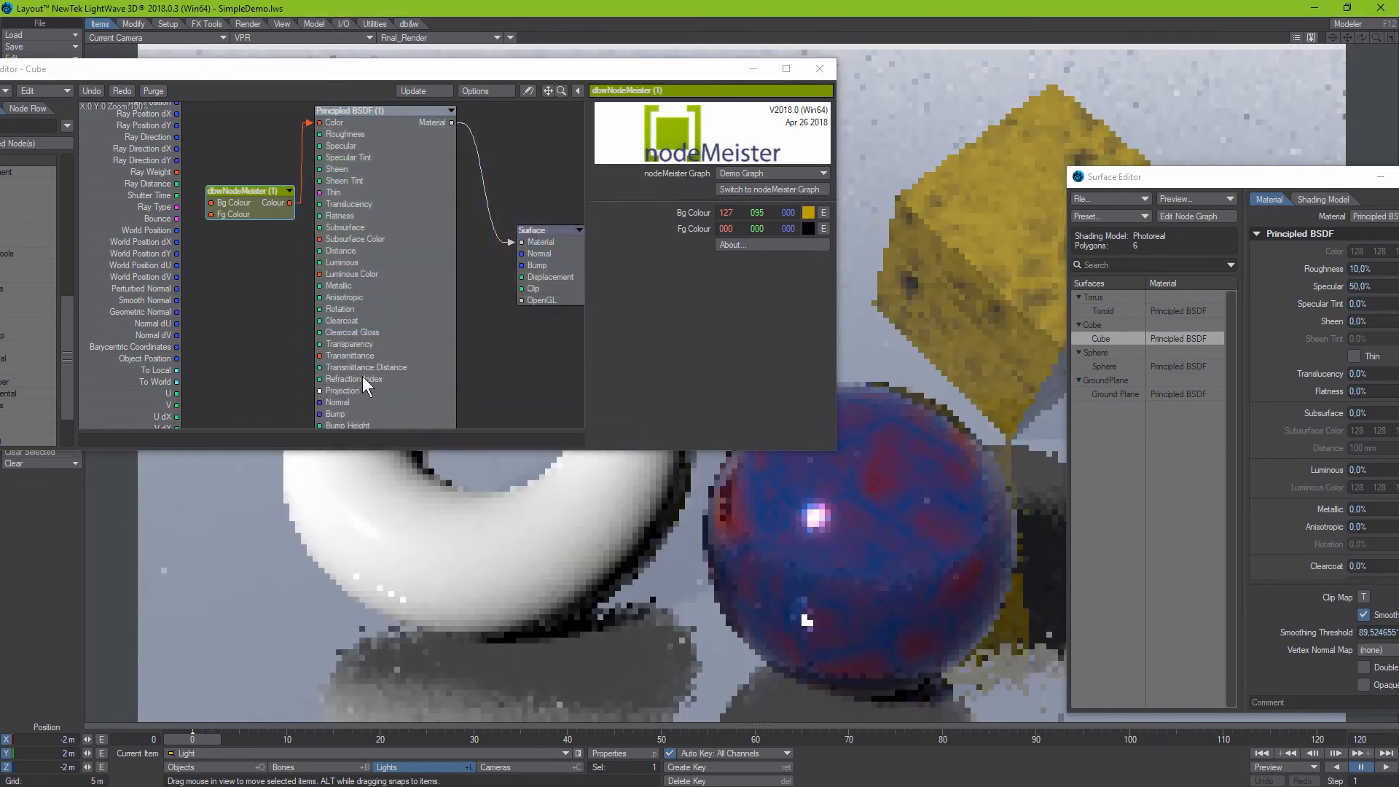
Step: Select the Toroid surface, uncover the rendered torus, and set its nodeMeister Bg Colour to dark green (0, 64, 16)
left_click(1101, 310)
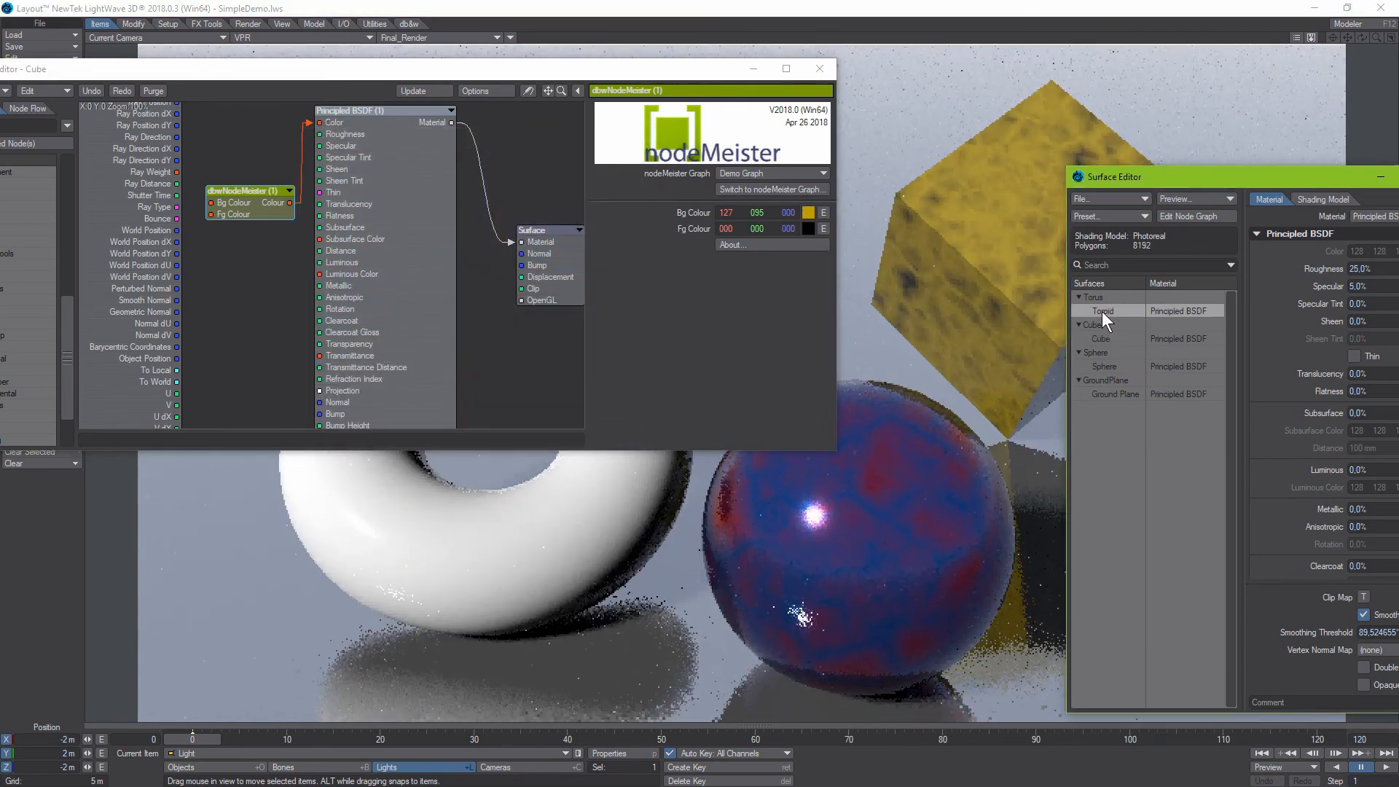
left_click_drag(218, 70, 377, 450)
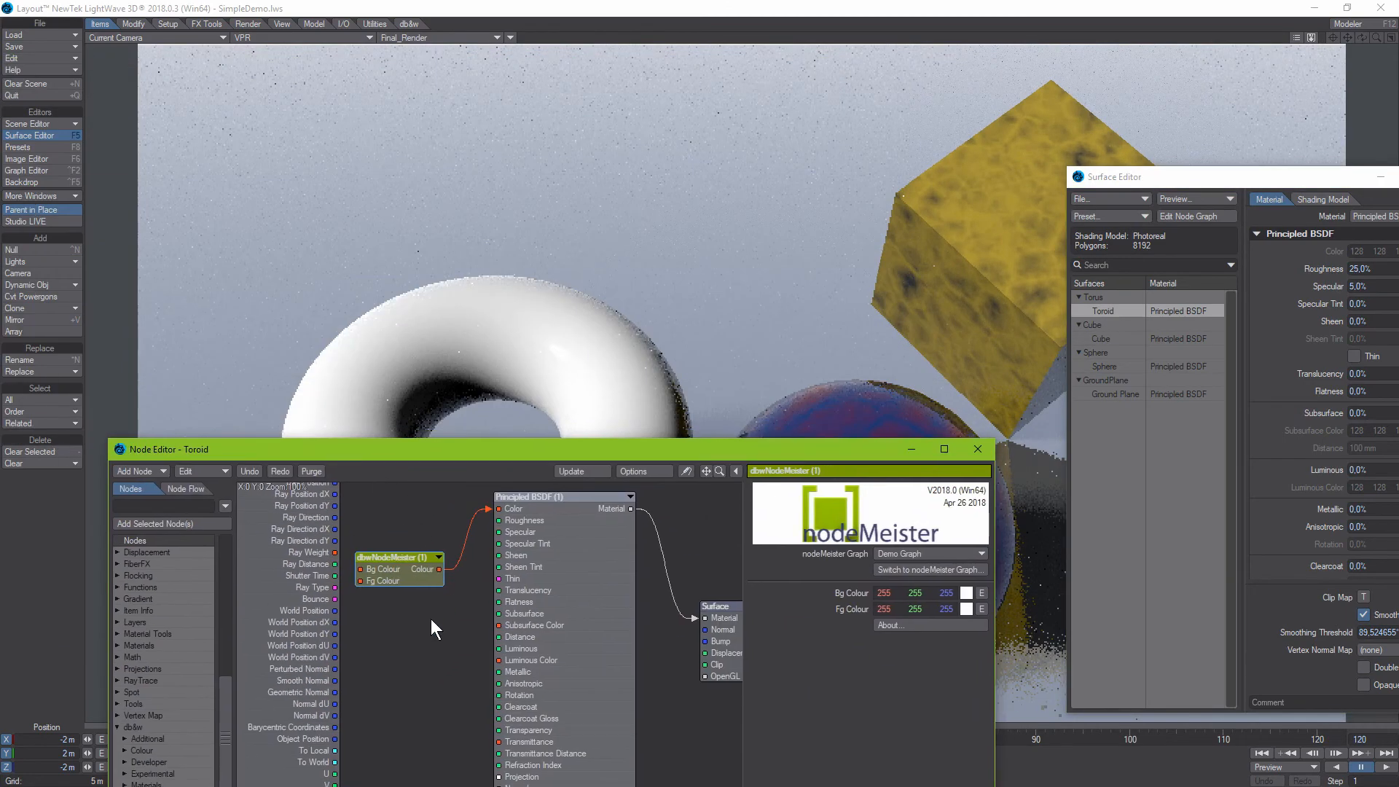
left_click(965, 594)
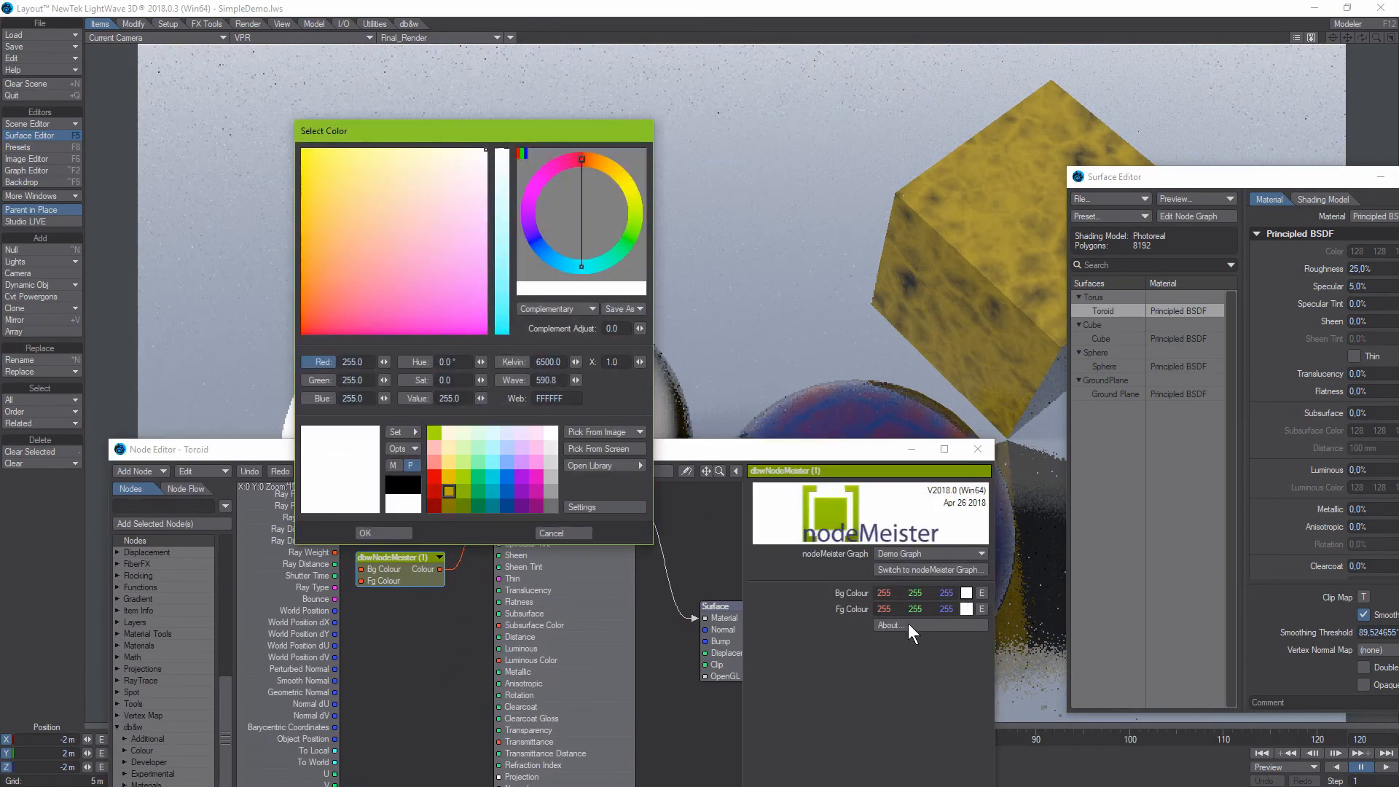
left_click(478, 504)
left_click(523, 506)
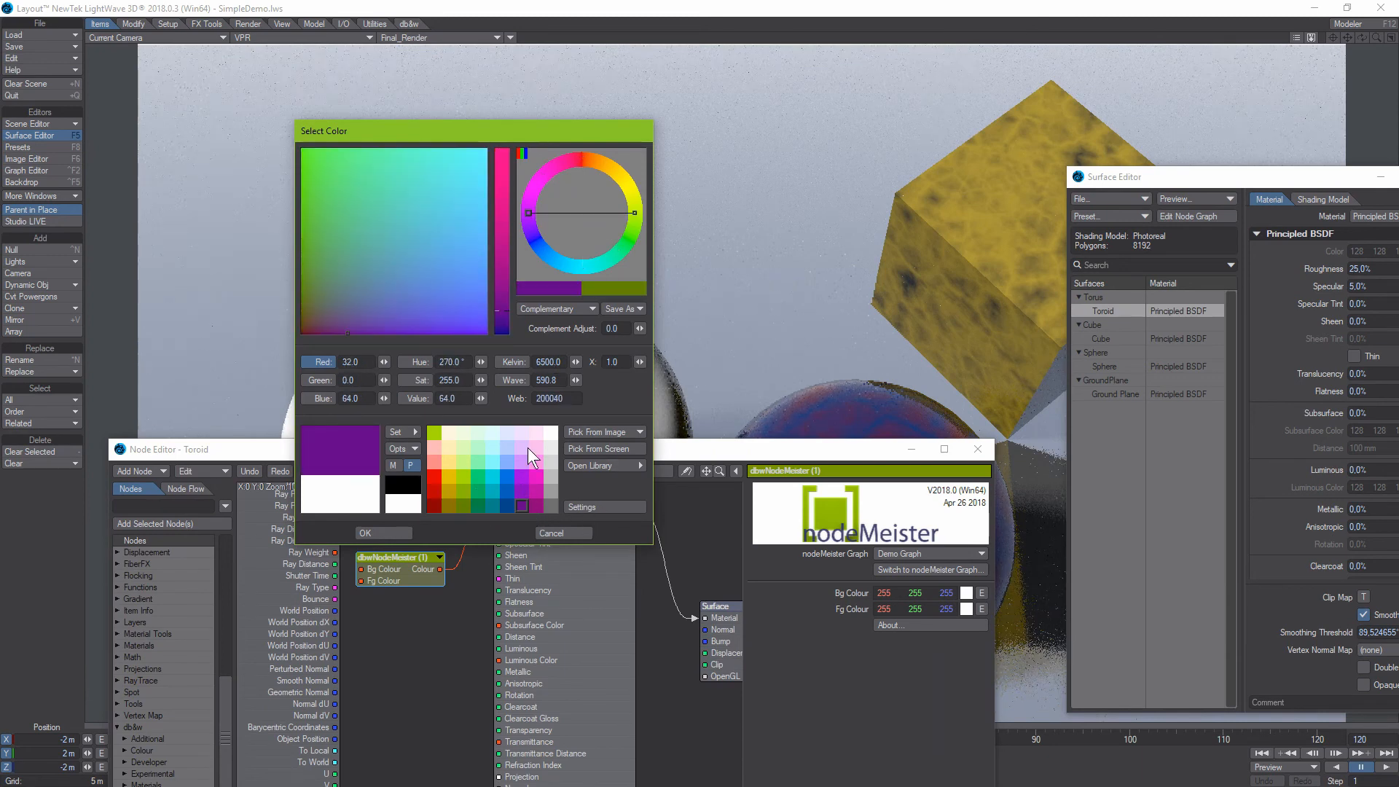
left_click(491, 502)
left_click(477, 504)
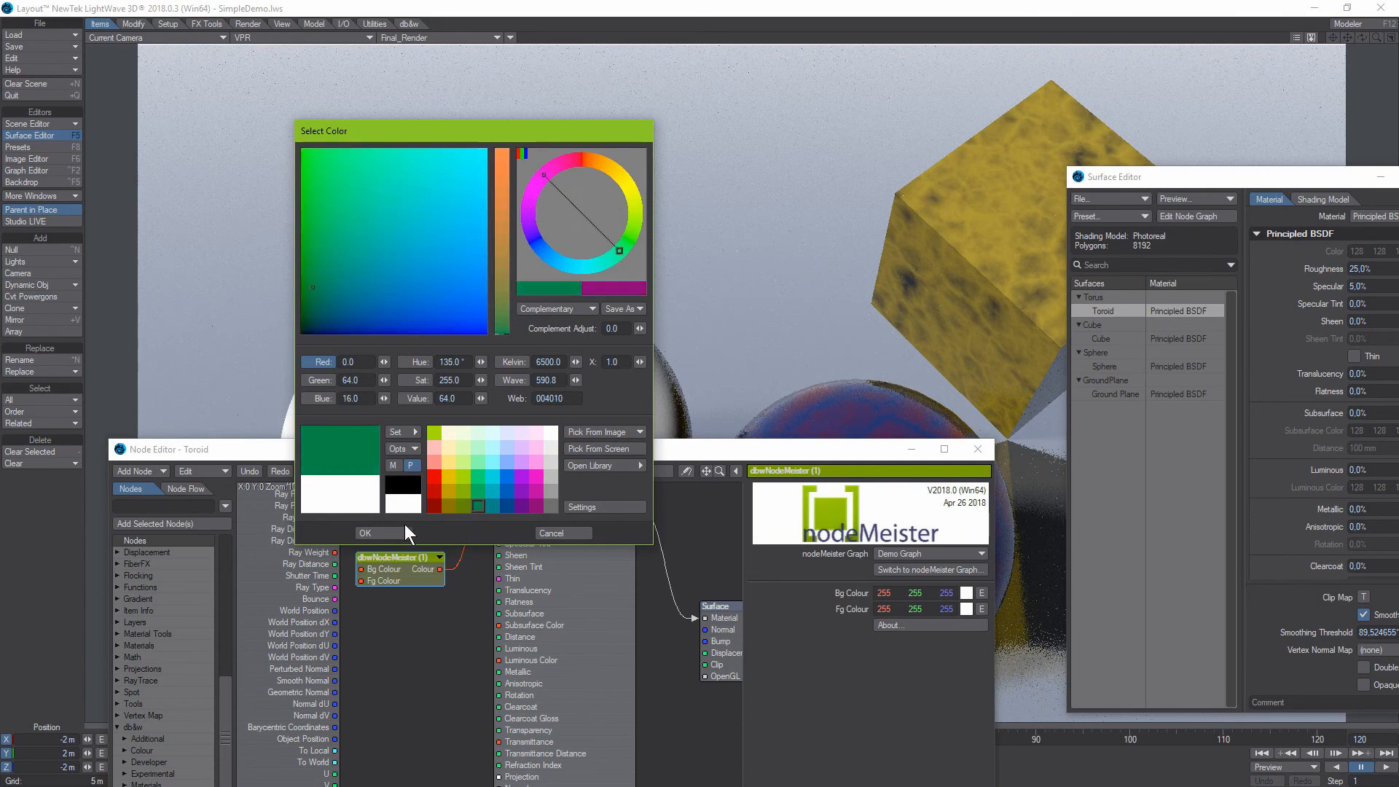
Step: Set the Toroid nodeMeister node's Fg Colour to dark purple (32, 0, 64)
left_click(965, 610)
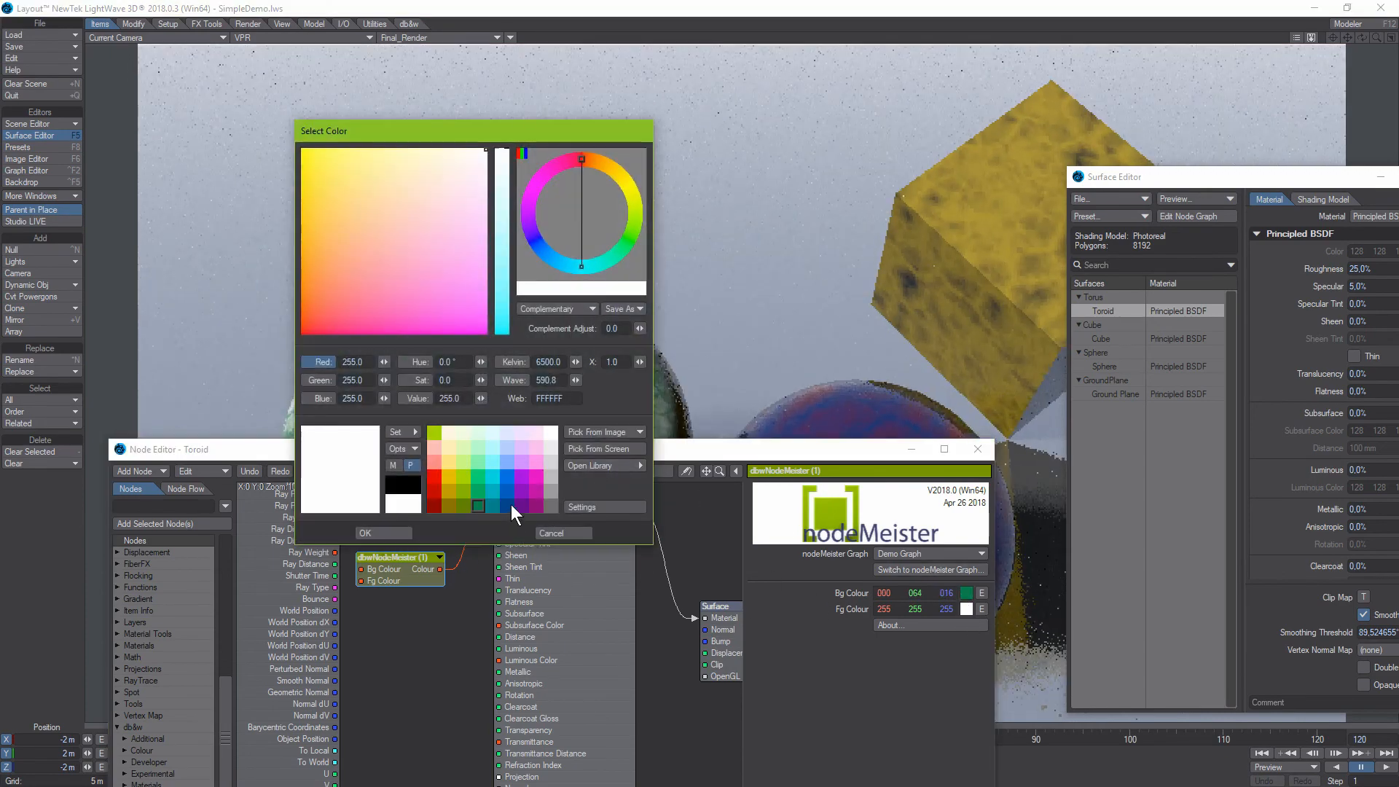
left_click(519, 505)
left_click(398, 534)
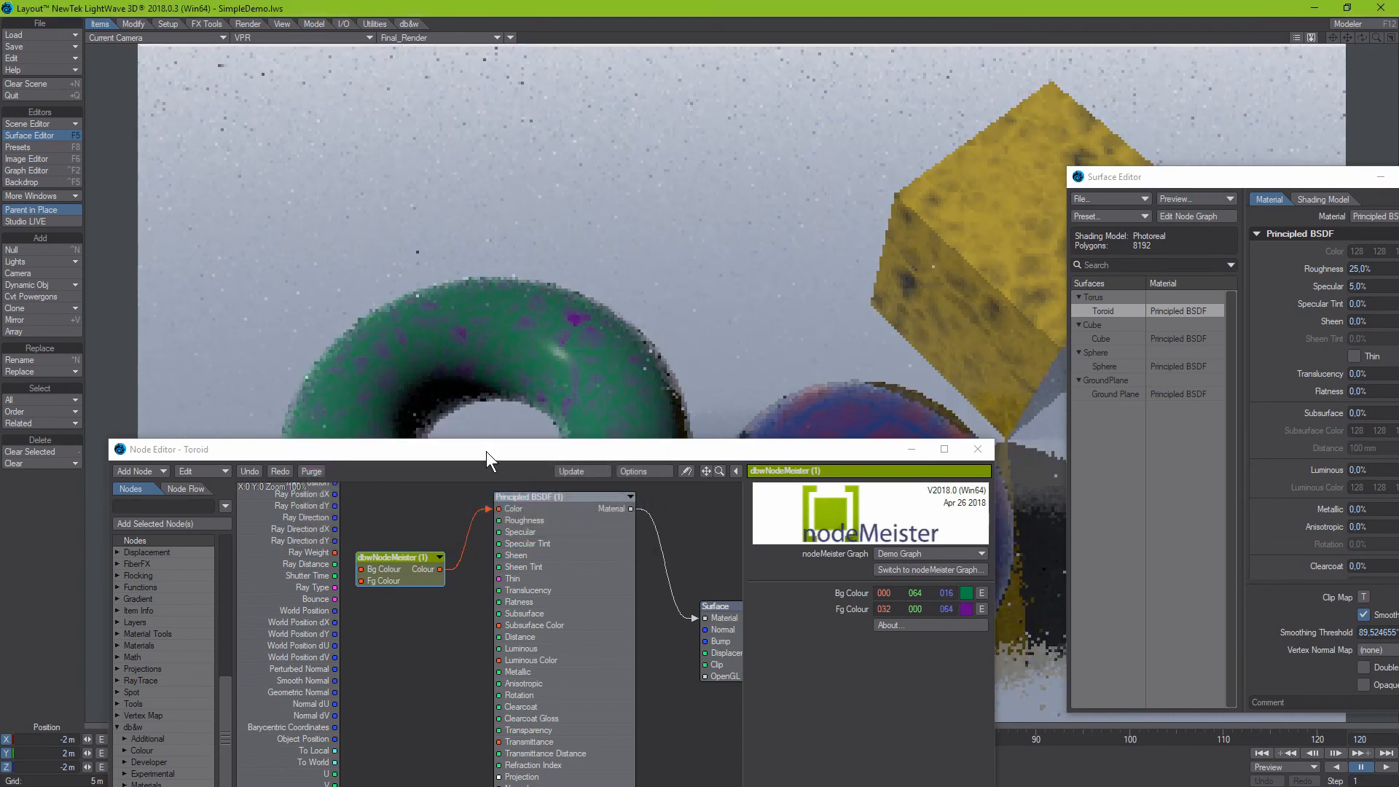
Step: Switch from the Toroid's nodeMeister node to Demo Graph, set Crackle's scale to 2 m on all axes, and move the node upward
left_click_drag(486, 452, 353, 45)
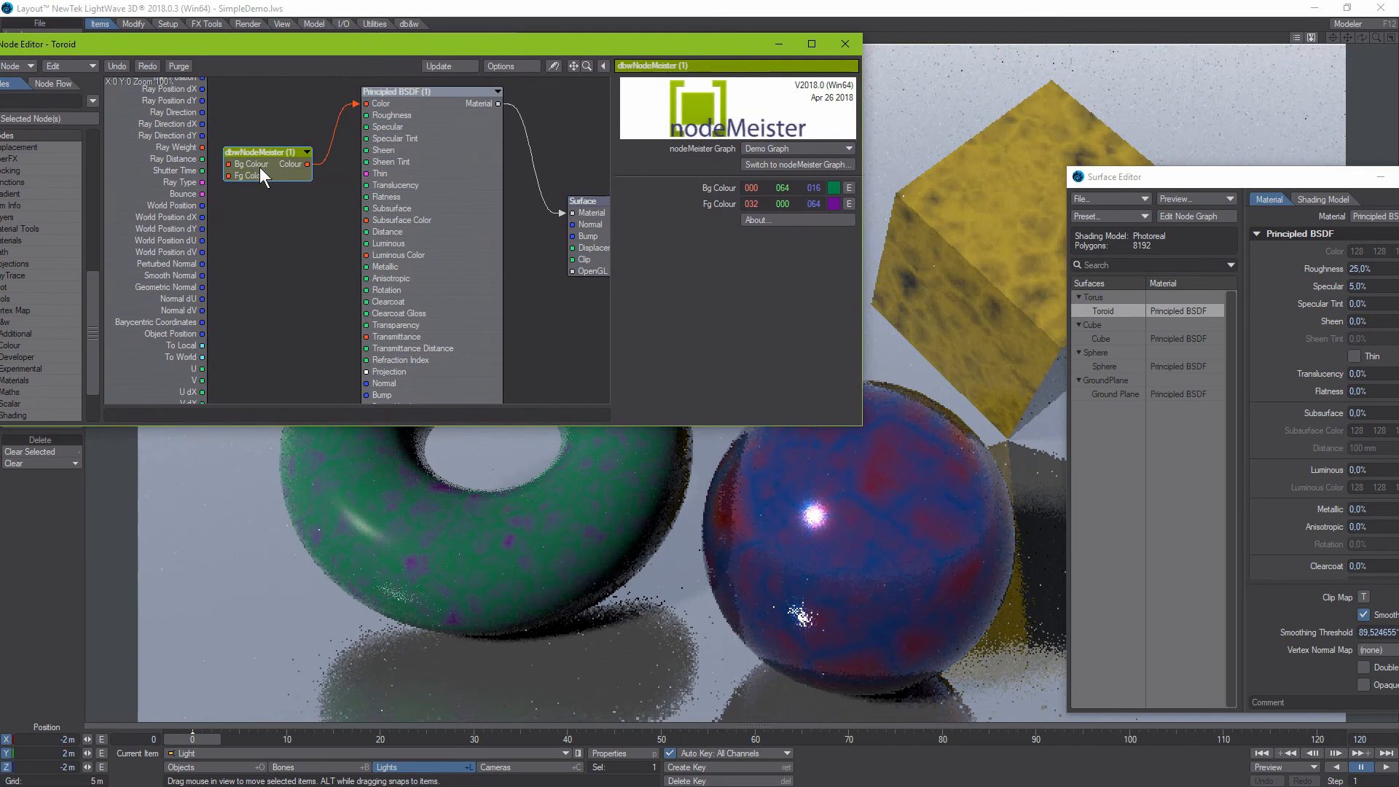
left_click(789, 168)
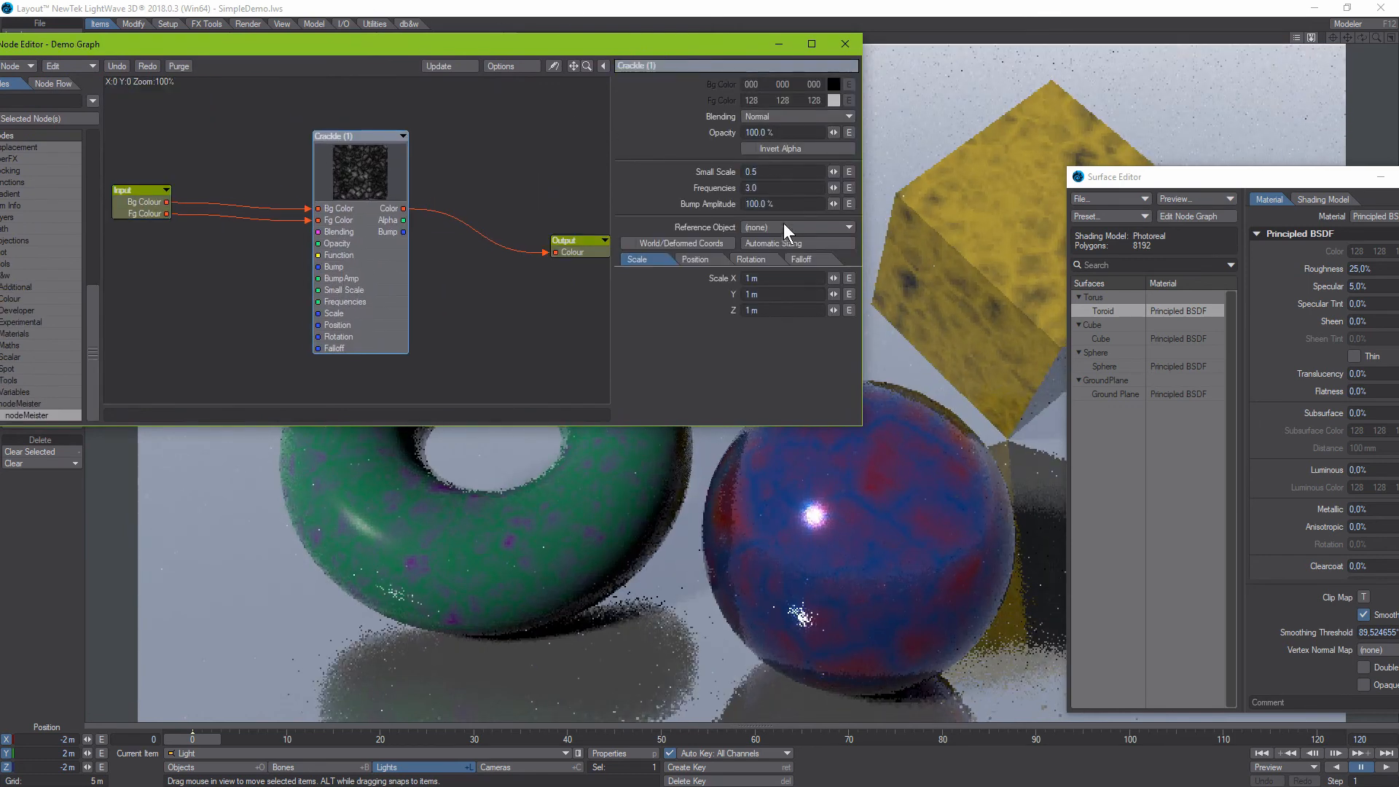
left_click(778, 281)
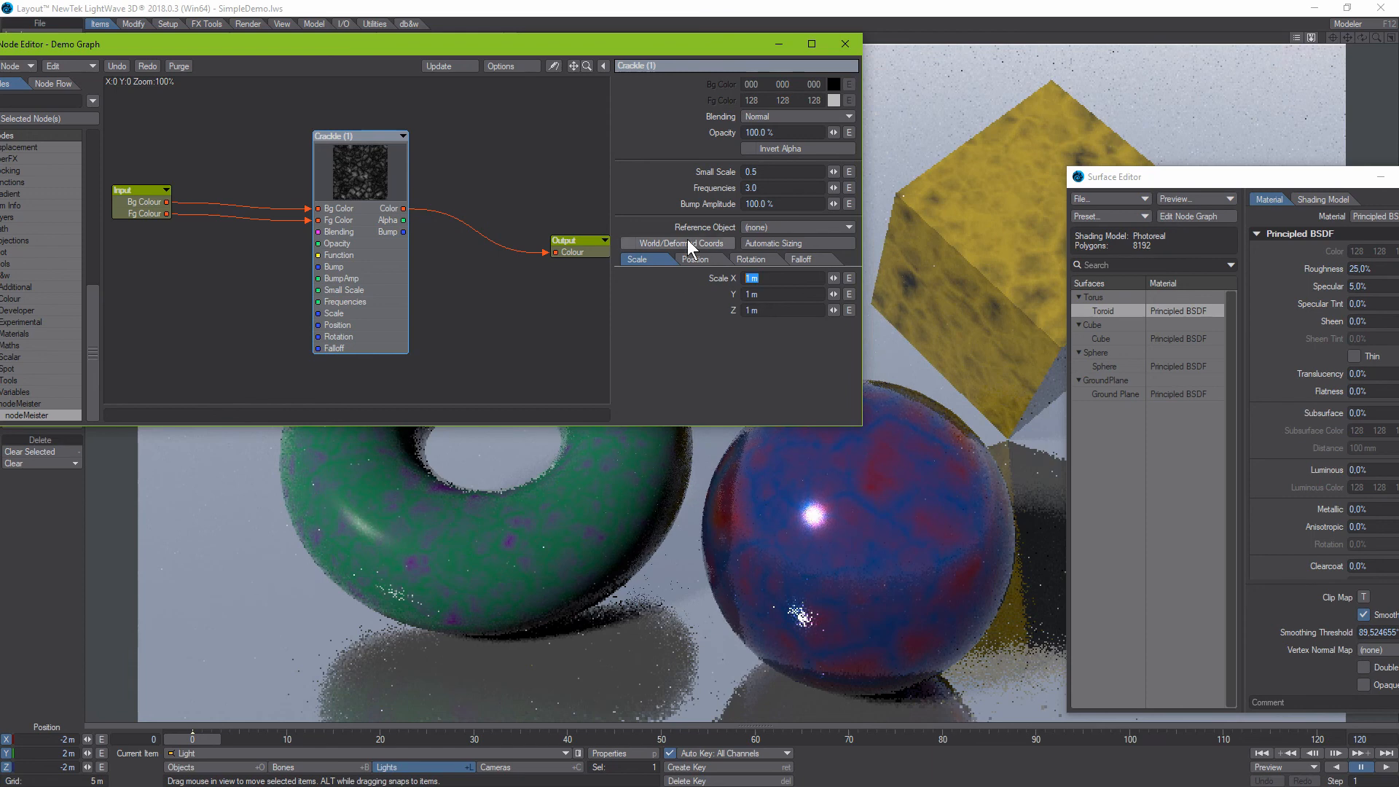
type("2")
key("Return")
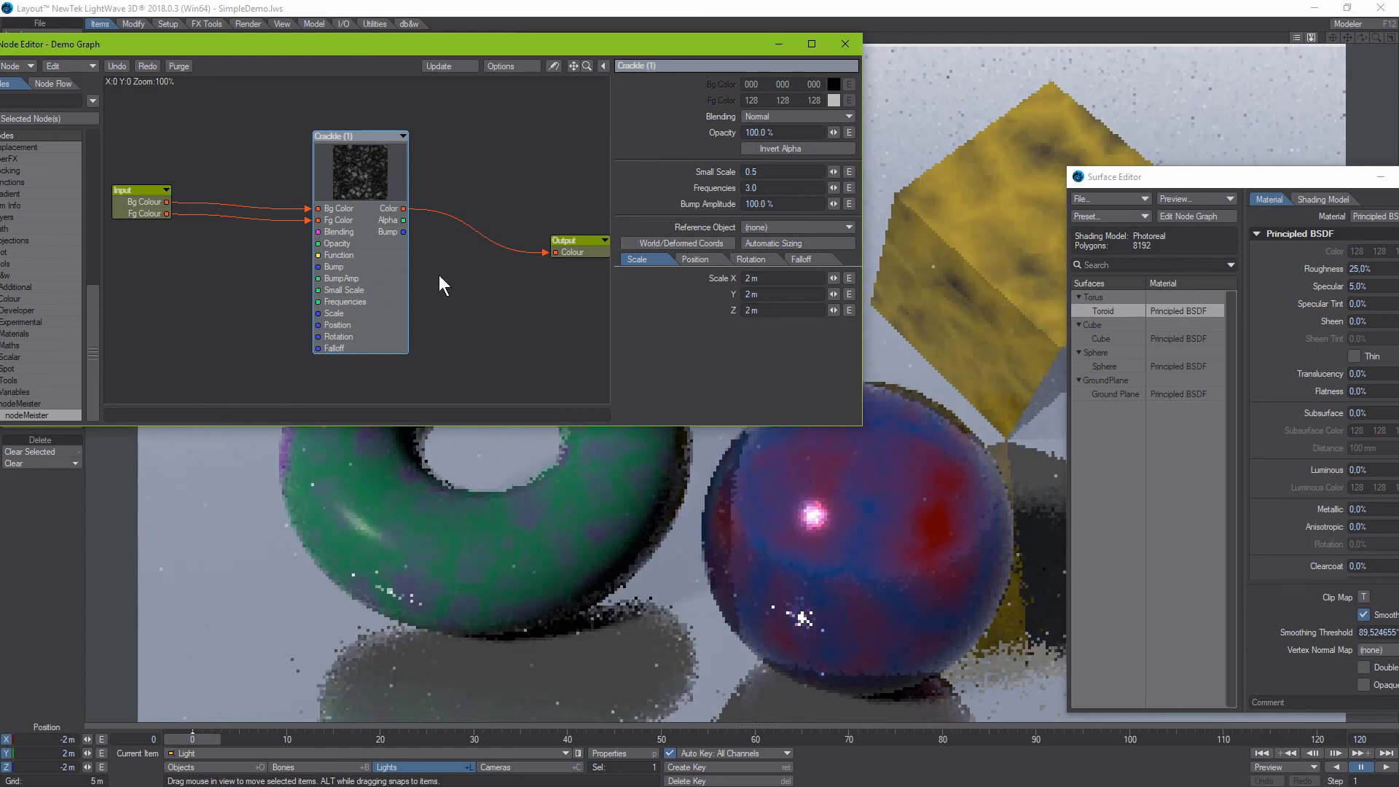
left_click_drag(344, 287, 350, 243)
left_click_drag(182, 46, 268, 67)
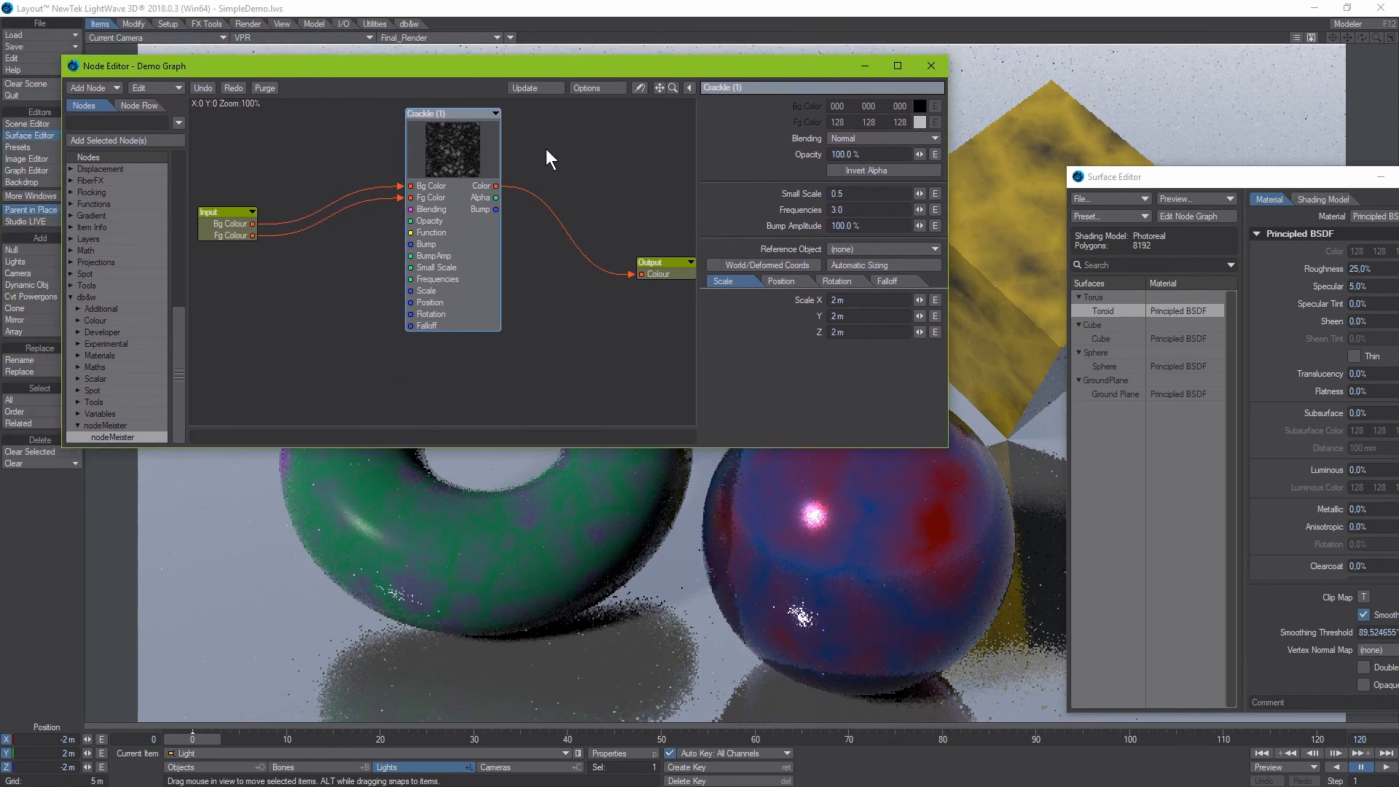